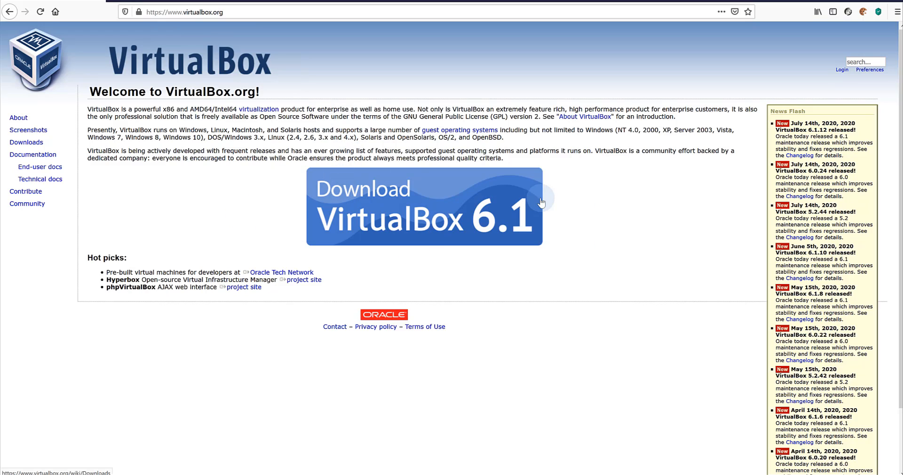
- Open the VirtualBox 6.1 downloads page and save the 6.1.12 installer for Windows hosts
click(459, 200)
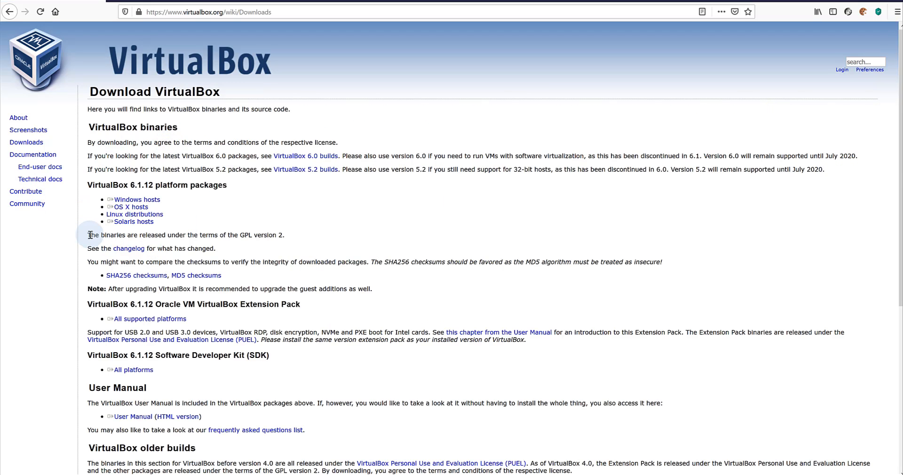
triple_click(128, 200)
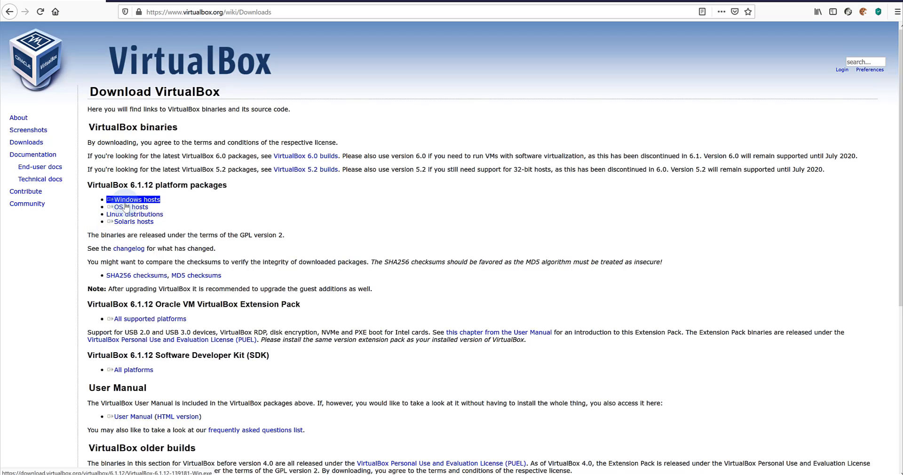
triple_click(133, 201)
click(134, 201)
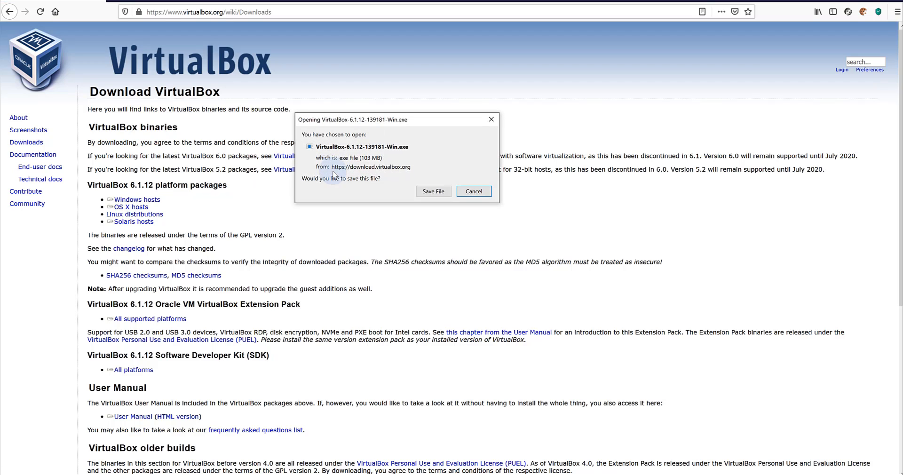
click(445, 193)
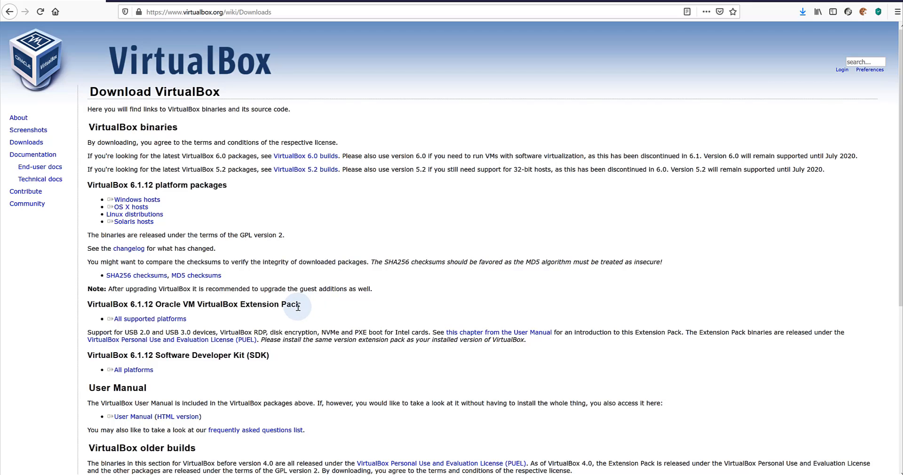
- Download and save the VirtualBox 6.1.12 Extension Pack for all supported platforms
drag(240, 305, 301, 304)
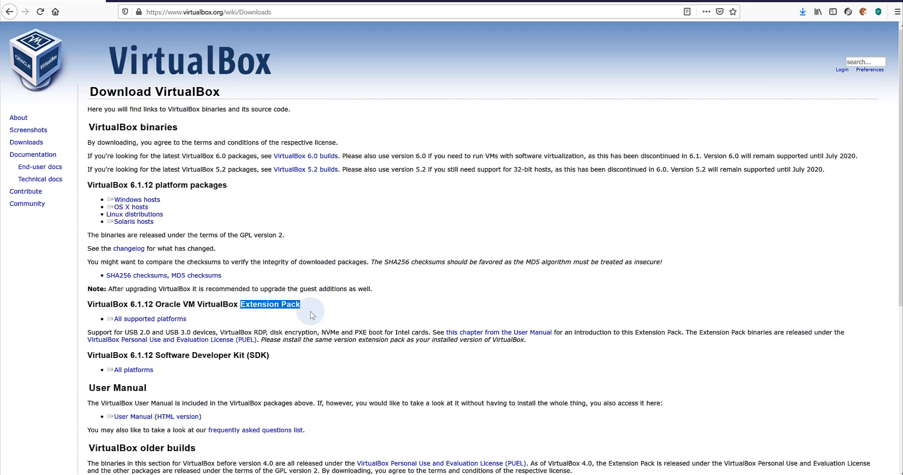
click(152, 325)
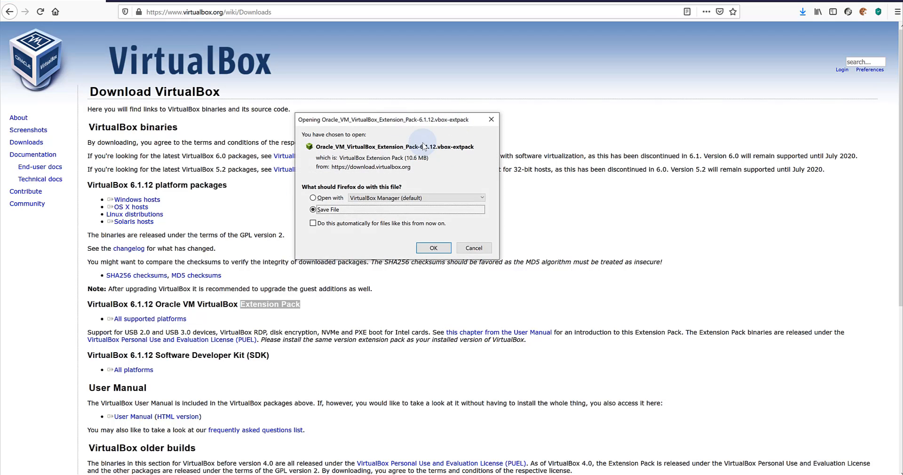
click(430, 247)
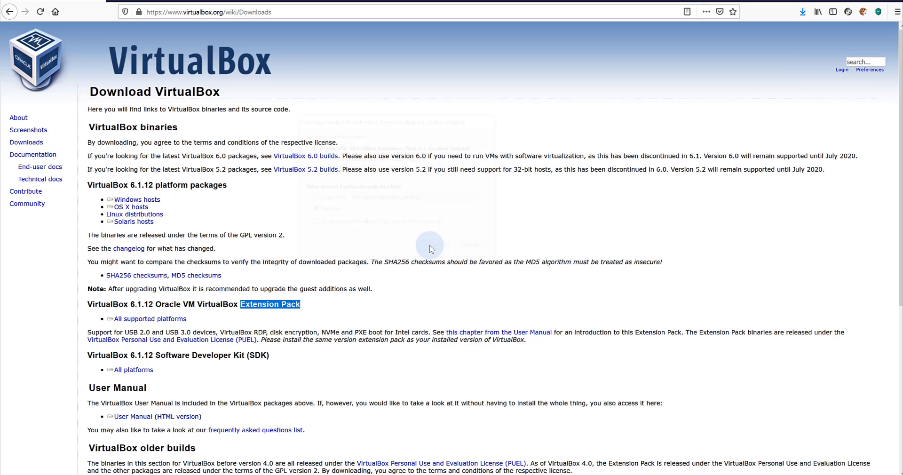
- Run the downloaded VirtualBox 6.1.12 installer, advance to the shortcut and file association options, and cancel the setup
click(802, 12)
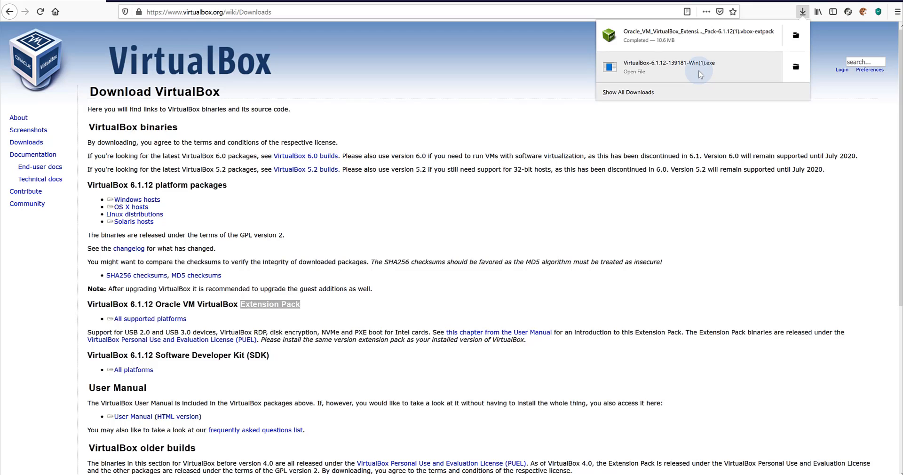
click(699, 70)
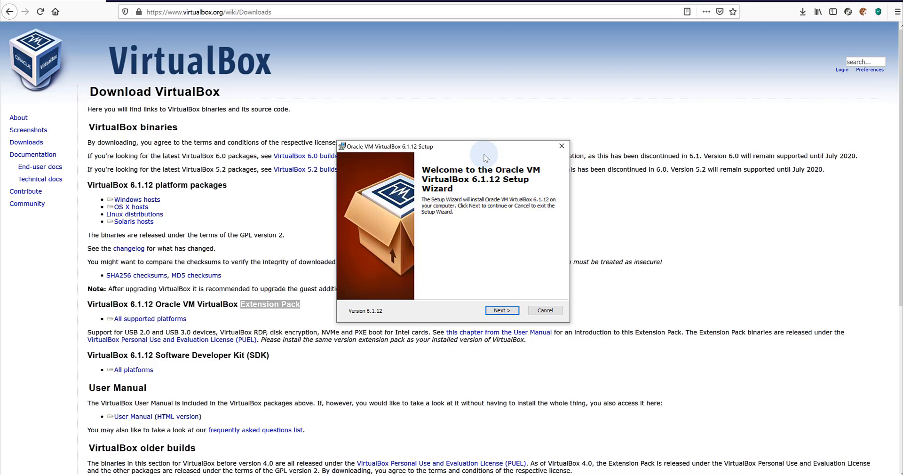
click(503, 311)
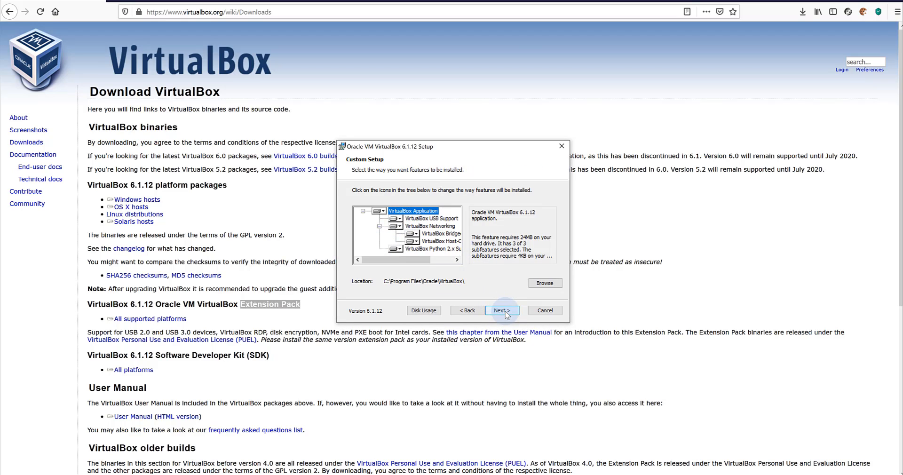
click(505, 312)
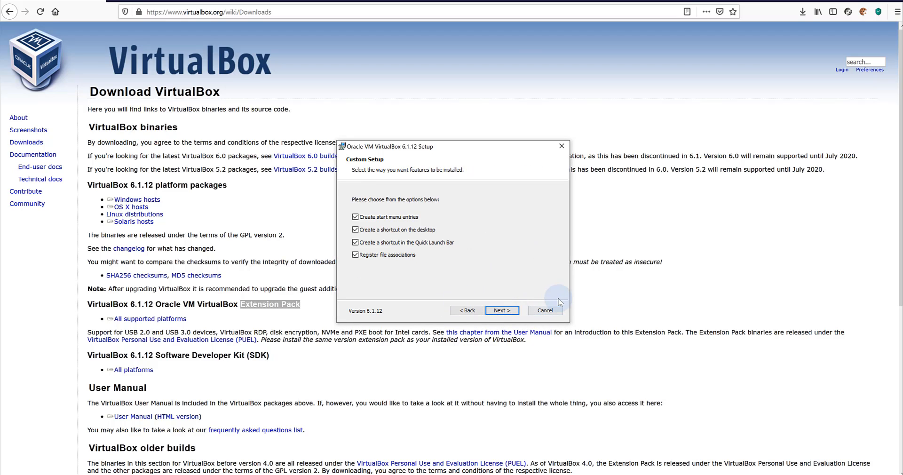
click(545, 311)
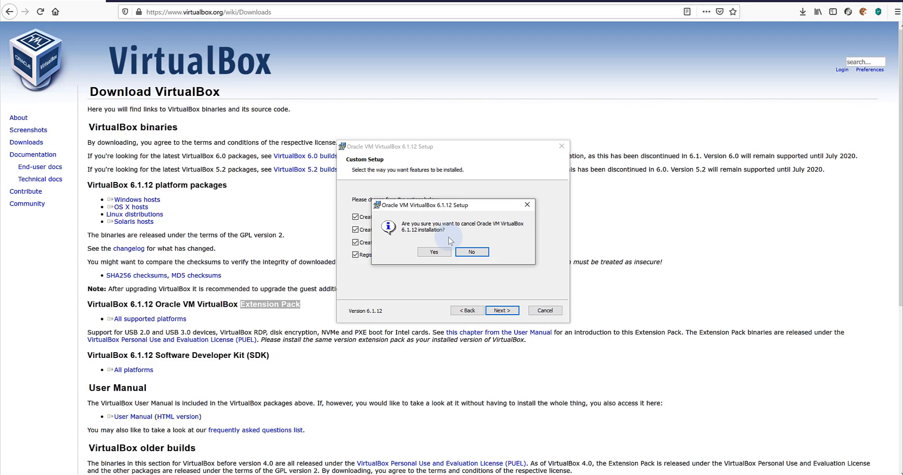
click(434, 252)
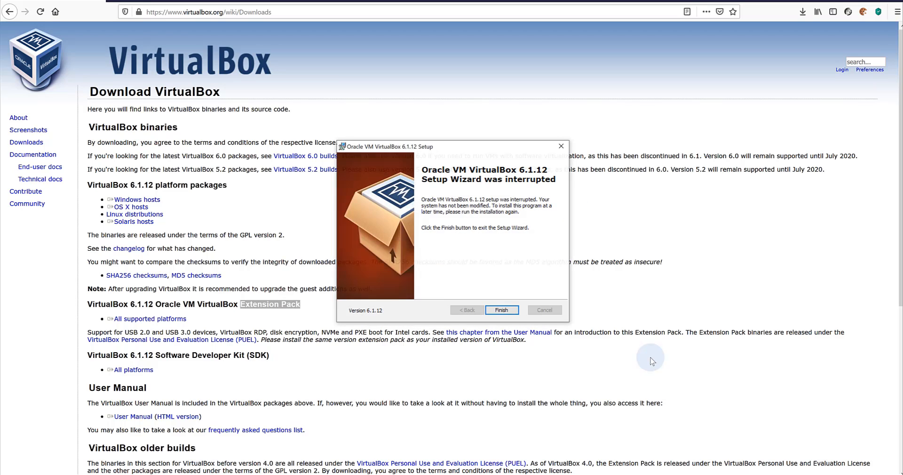
click(501, 310)
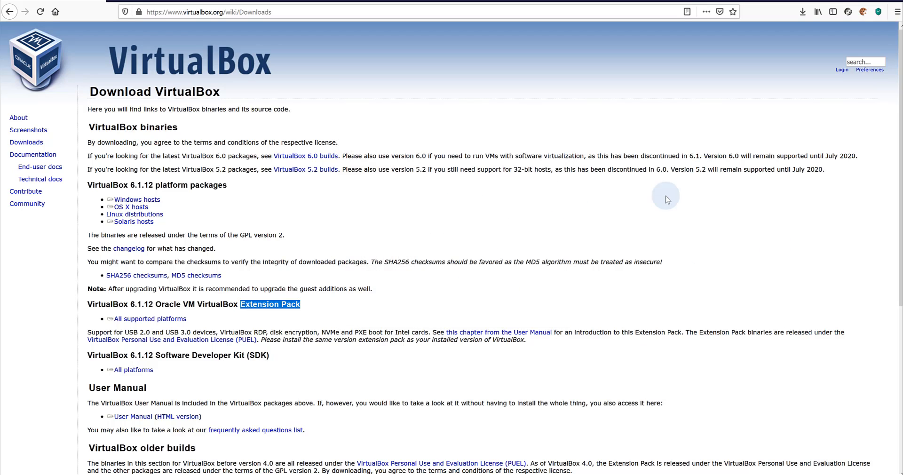
- Open the downloaded extension pack in VirtualBox Manager and decline its upgrade
click(803, 11)
click(699, 30)
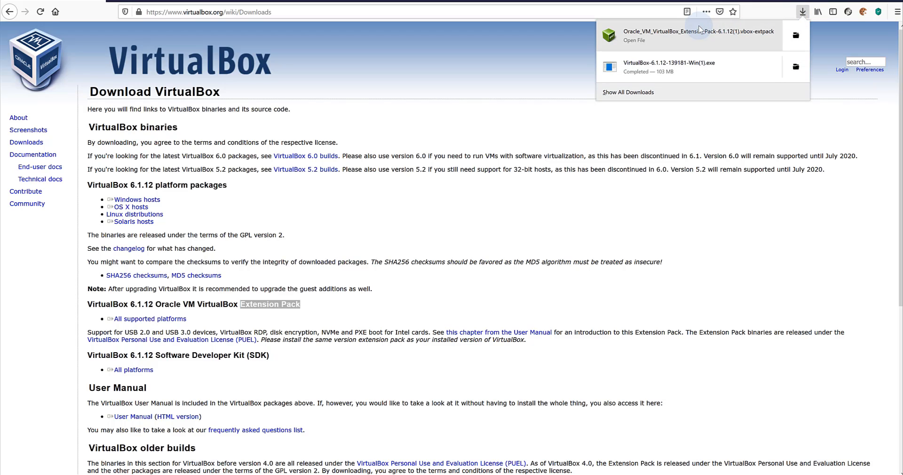
click(396, 304)
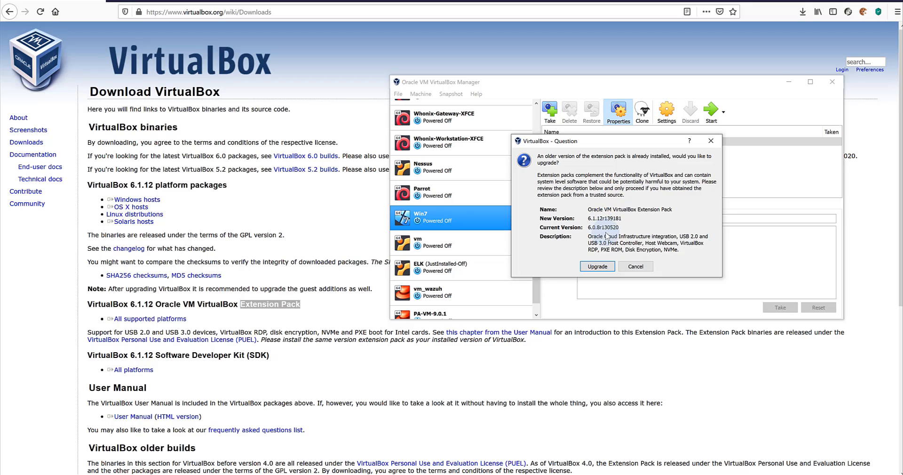
click(642, 271)
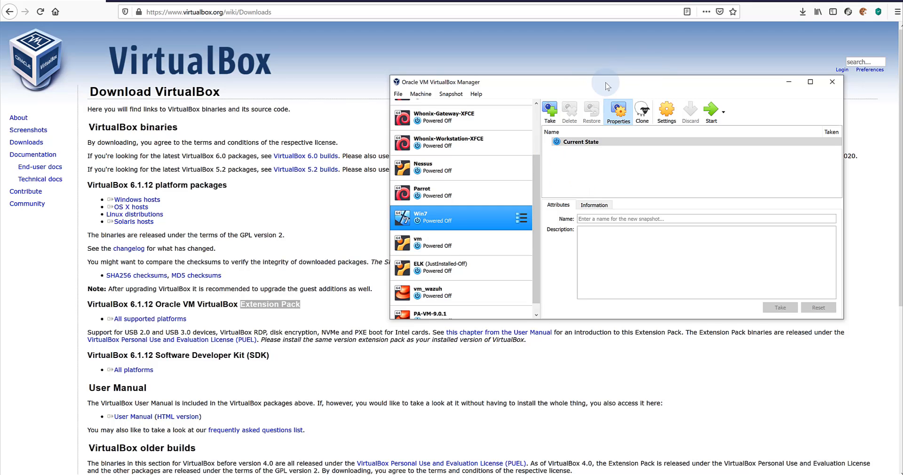
- Start a new virtual machine named testMachine with F:\VirtualM as its machine folder
click(398, 94)
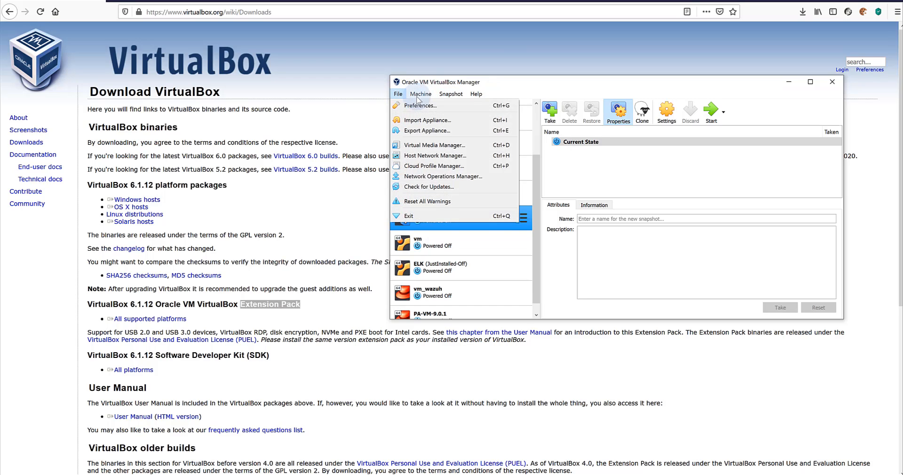
mouse_move(446, 93)
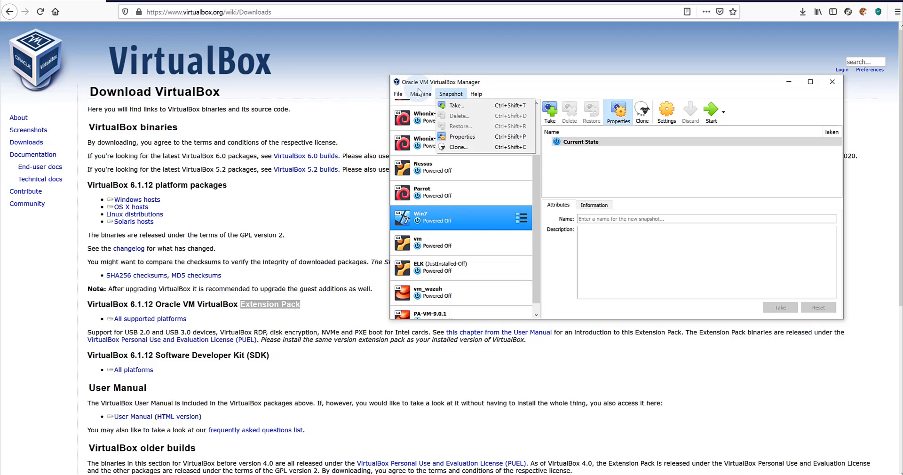
mouse_move(420, 96)
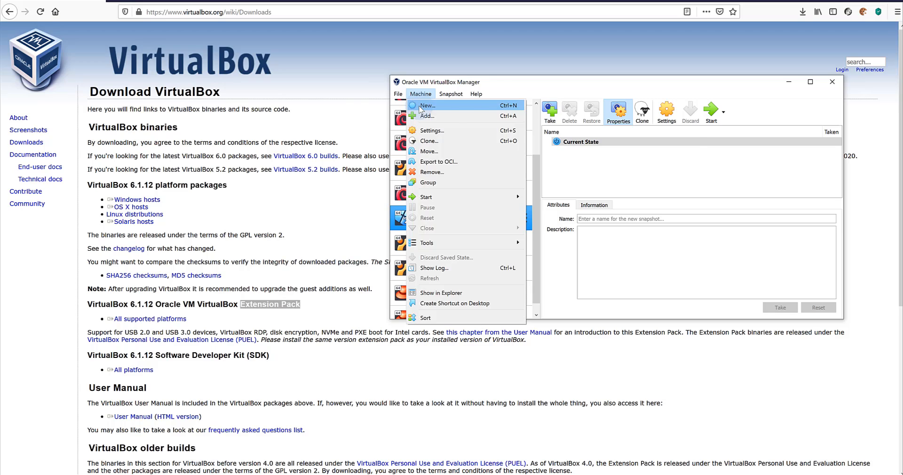
click(421, 106)
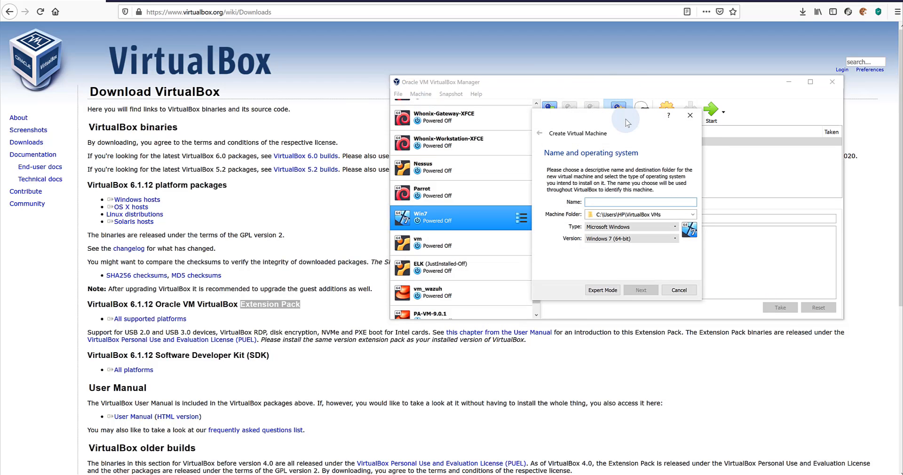
drag(628, 123, 402, 150)
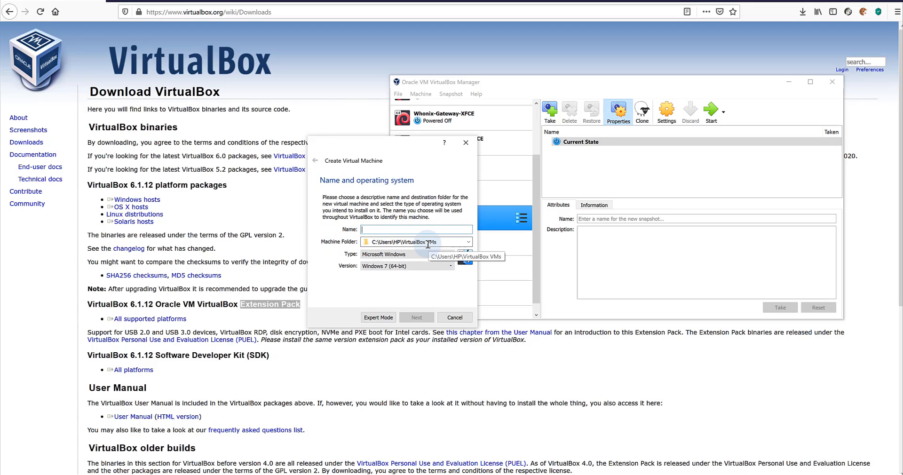
click(467, 242)
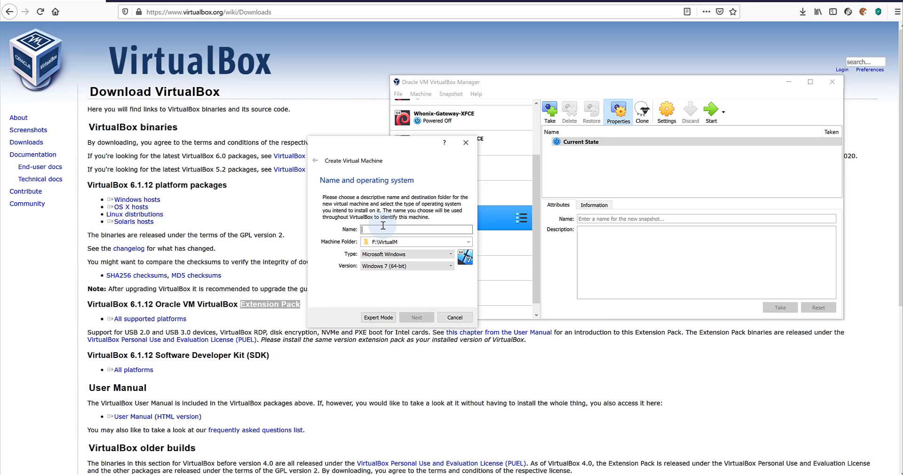
text(tes)
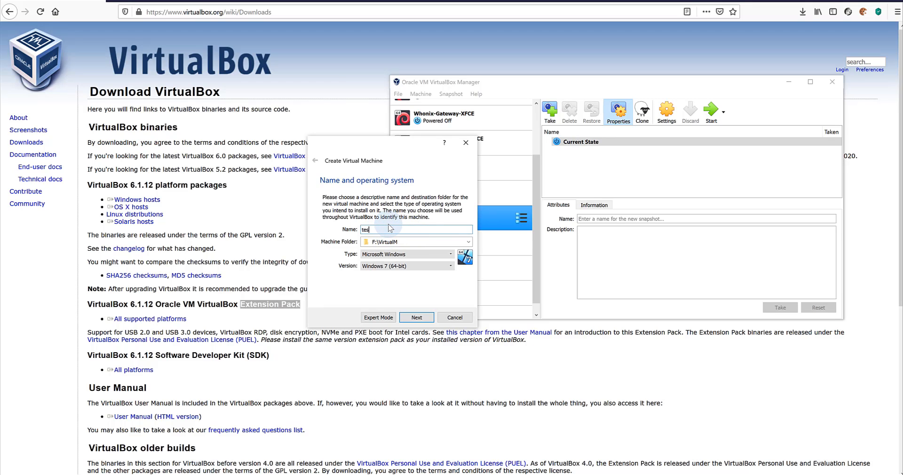
text(tM)
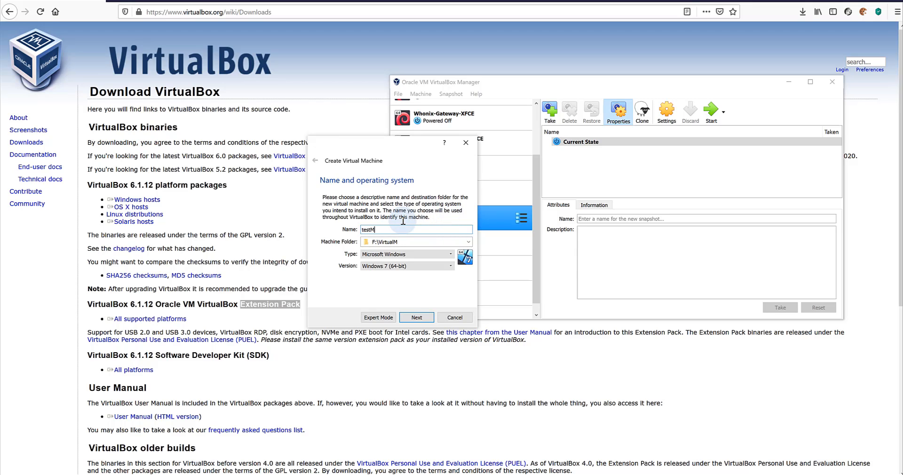
text(achine)
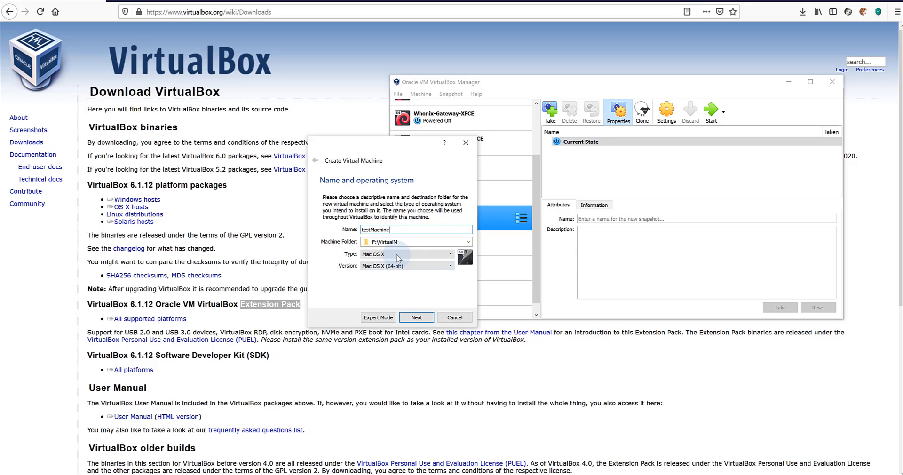
- Set the operating system type to Microsoft Windows and look through the available Windows versions
click(397, 254)
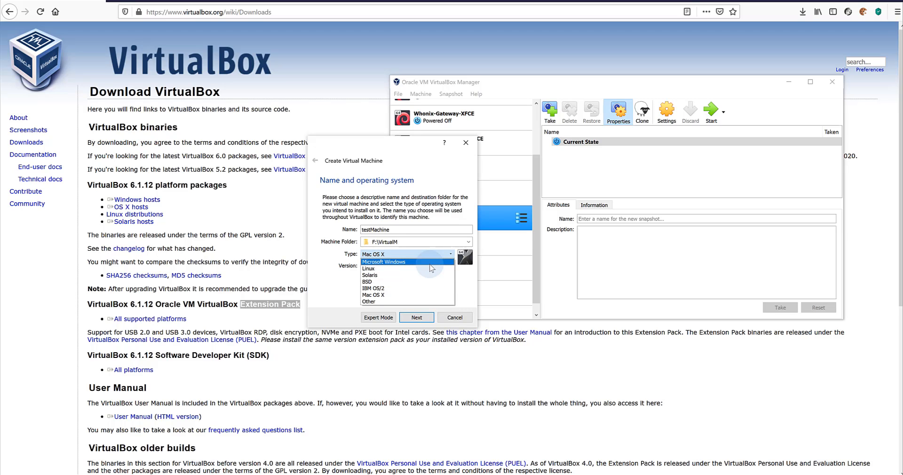
click(429, 263)
click(434, 264)
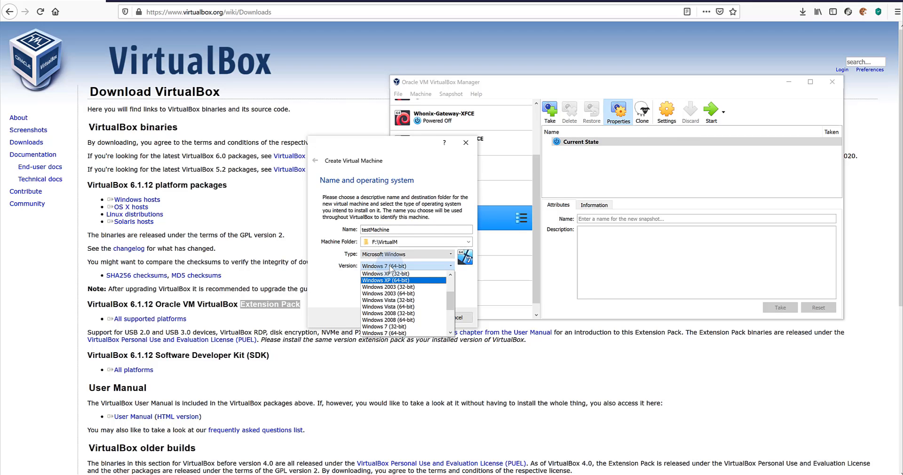
click(412, 258)
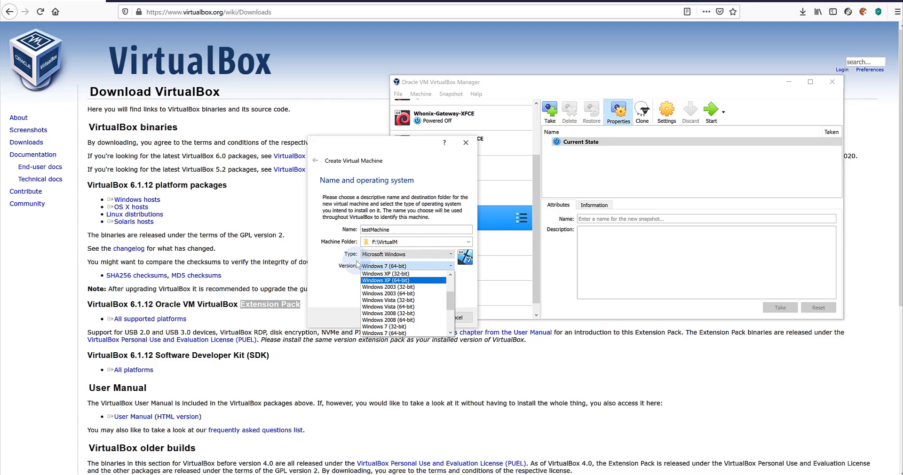
- Set the virtual machine's type to Linux and version to Debian (64-bit), and continue to the memory settings
click(438, 254)
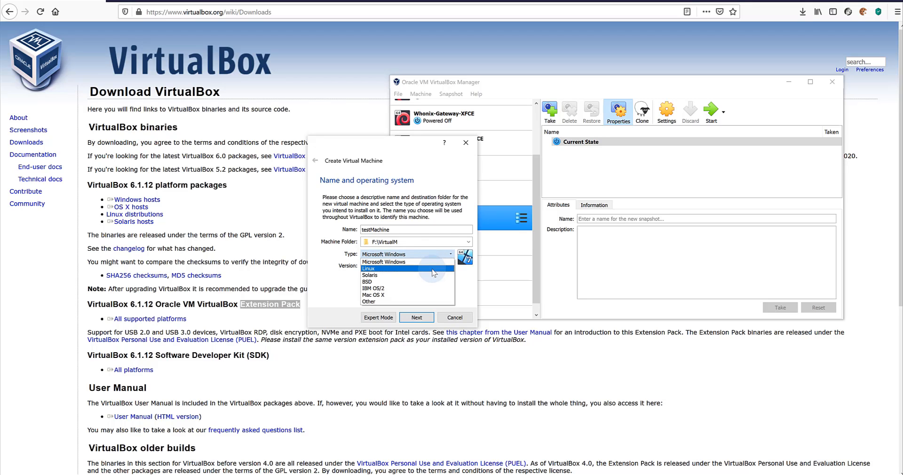
click(433, 262)
click(433, 265)
scroll(433, 277, up, 3)
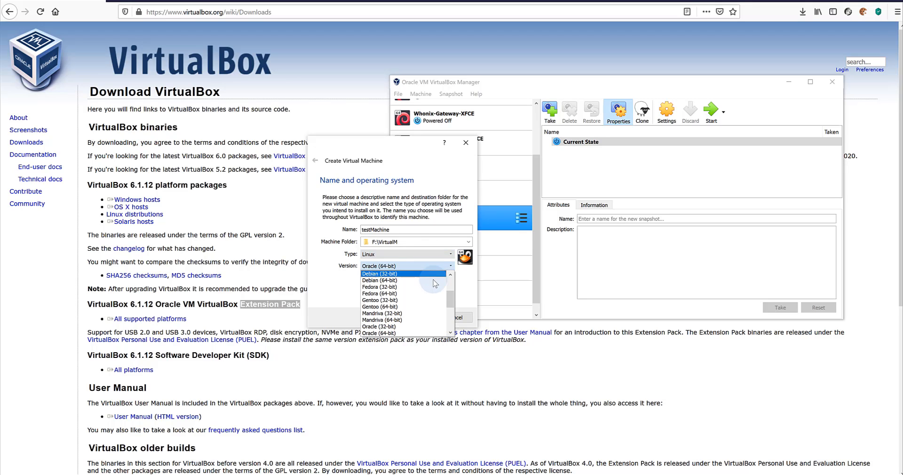
click(433, 278)
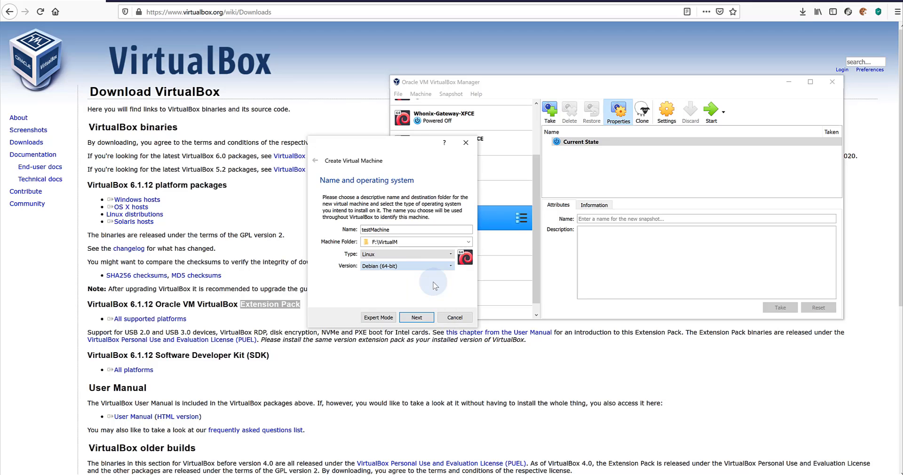
click(425, 321)
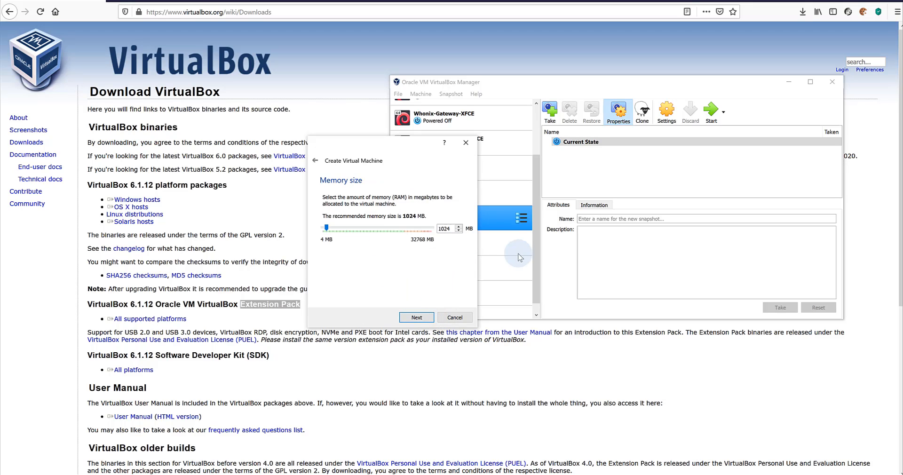
- Set the virtual machine's memory size to 4096 MB
double_click(444, 229)
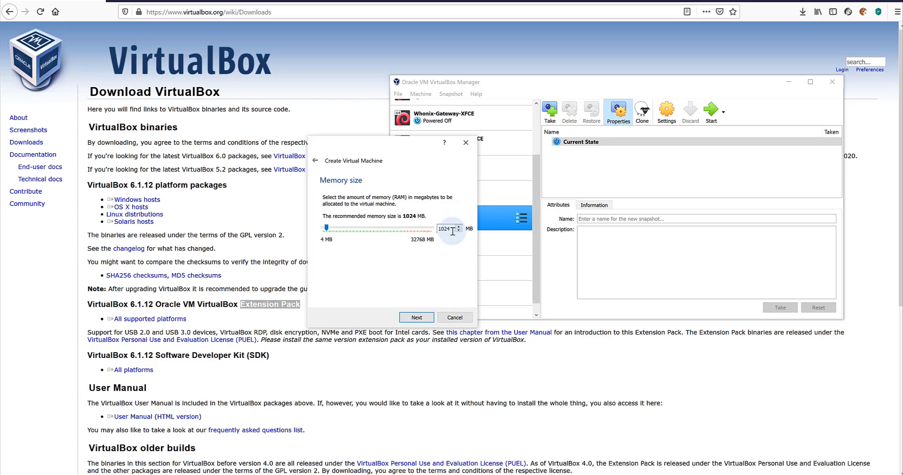
text(4096)
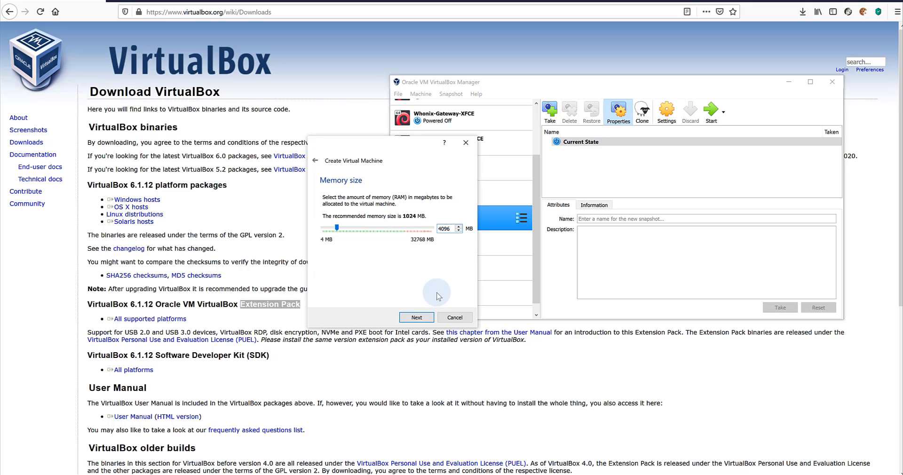
- Continue to the hard disk settings and look through the existing virtual hard disk files available for the machine
click(422, 318)
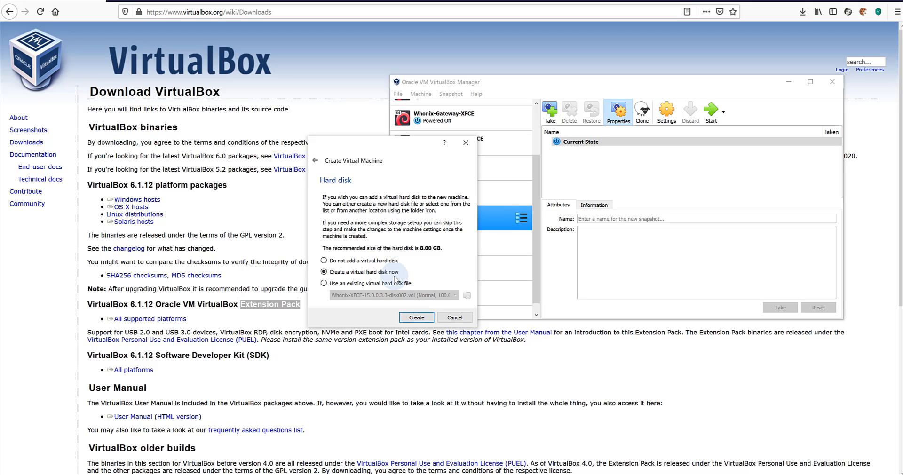
click(350, 284)
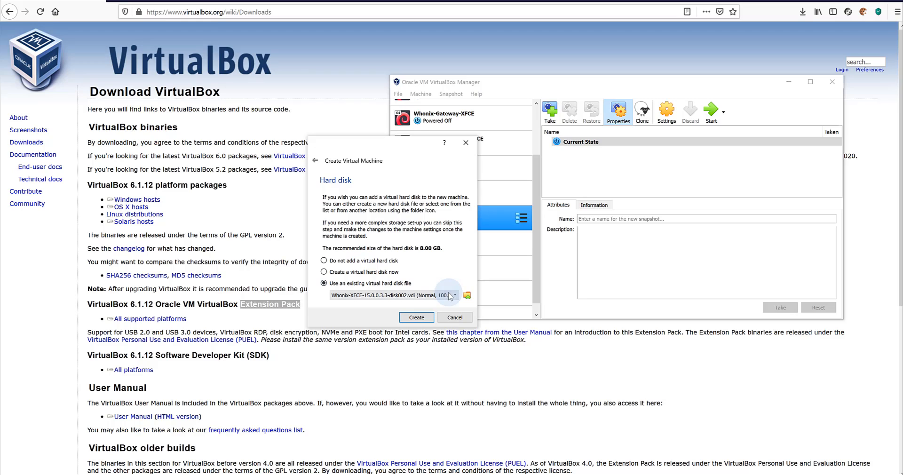
click(451, 295)
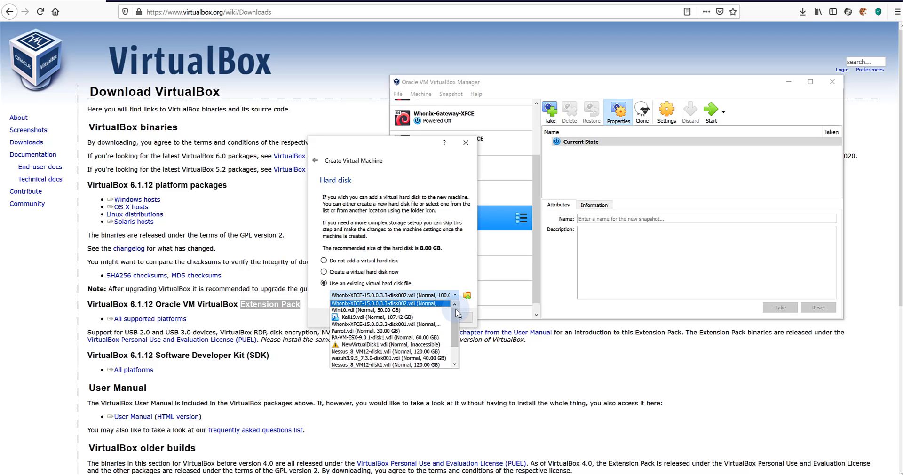
scroll(456, 308, down, 1)
scroll(455, 309, up, 1)
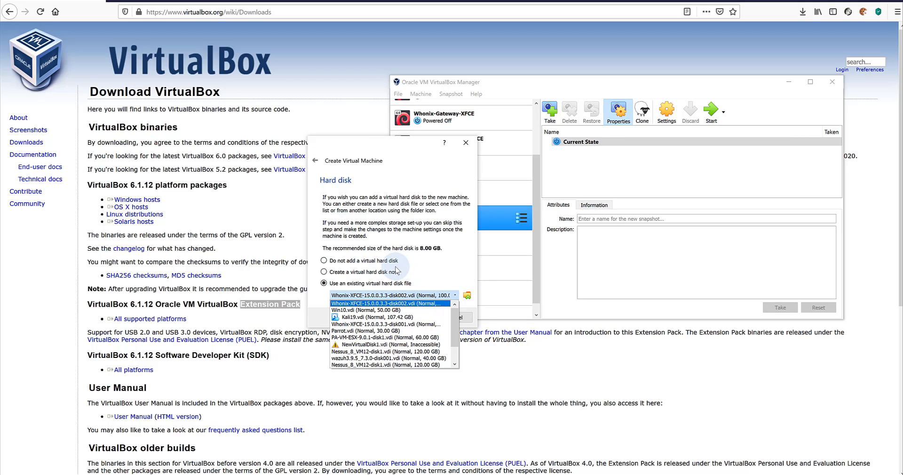
click(375, 276)
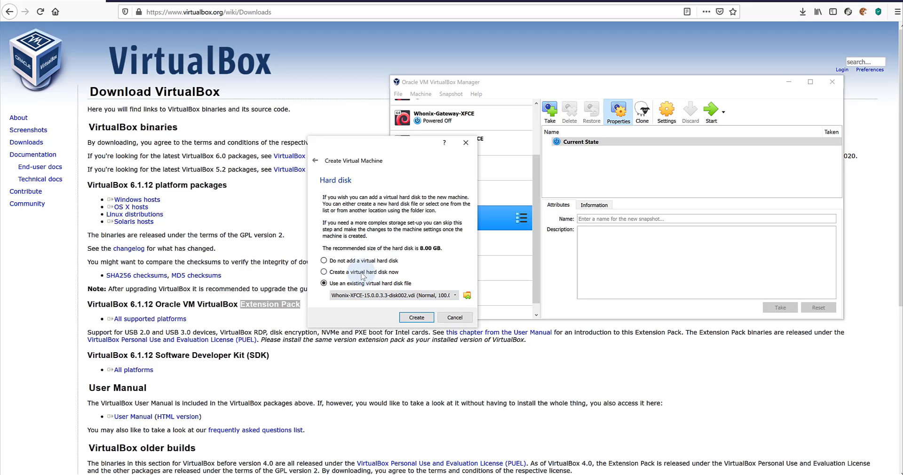
- Choose to create a new virtual hard disk as a dynamically allocated VDI (VirtualBox Disk Image)
click(360, 275)
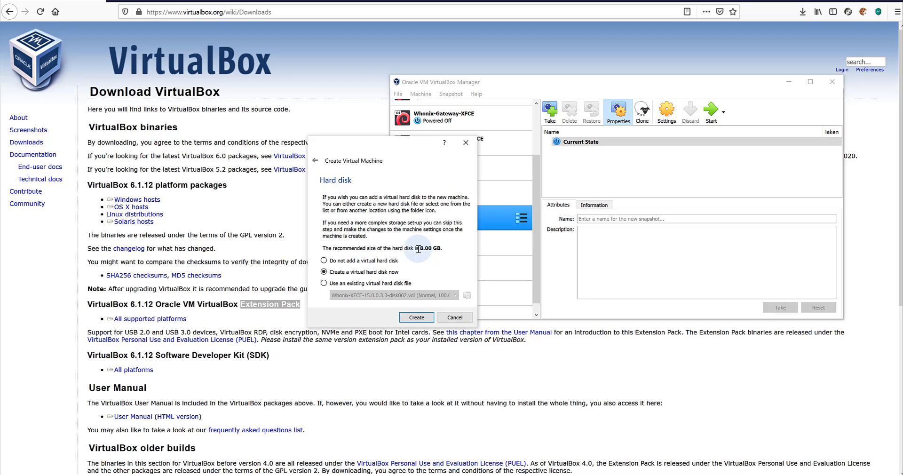
click(414, 320)
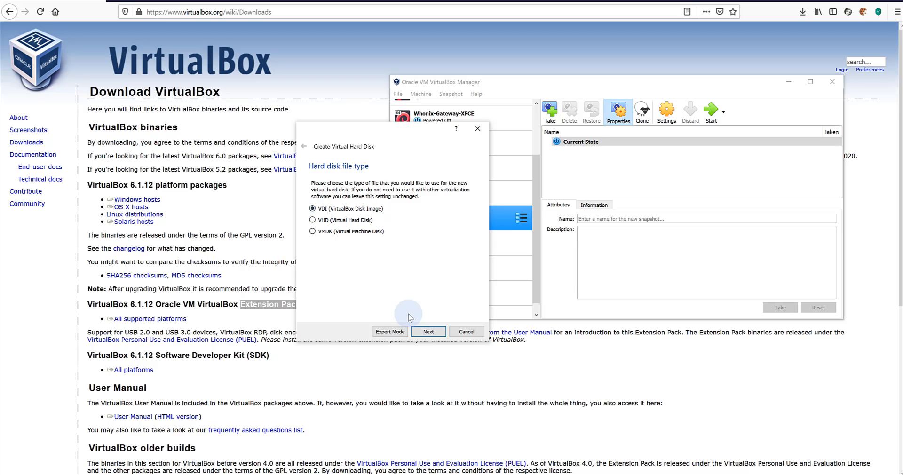
click(429, 332)
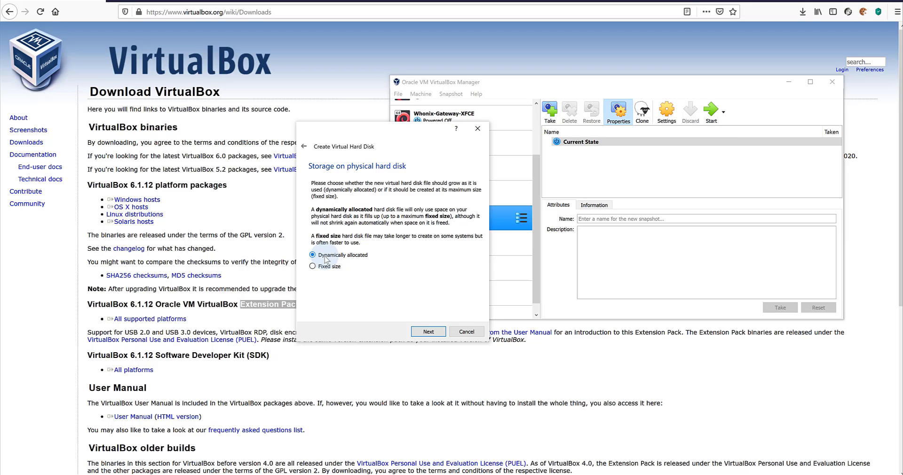
click(362, 278)
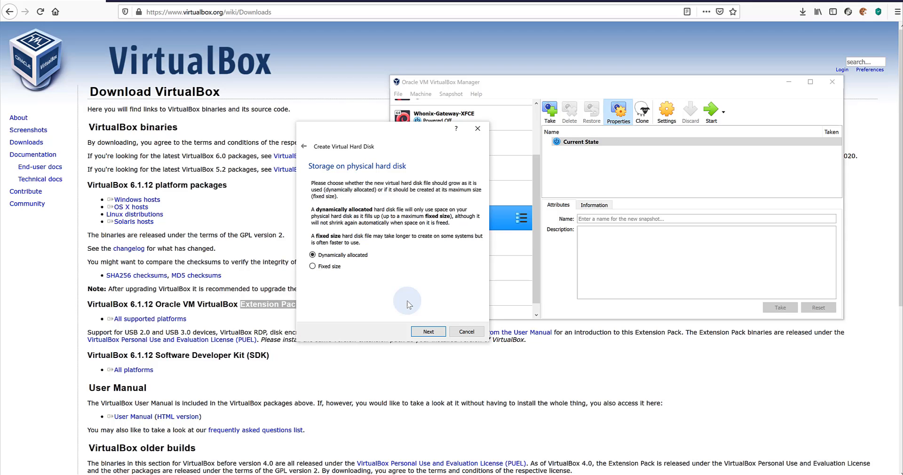
click(428, 332)
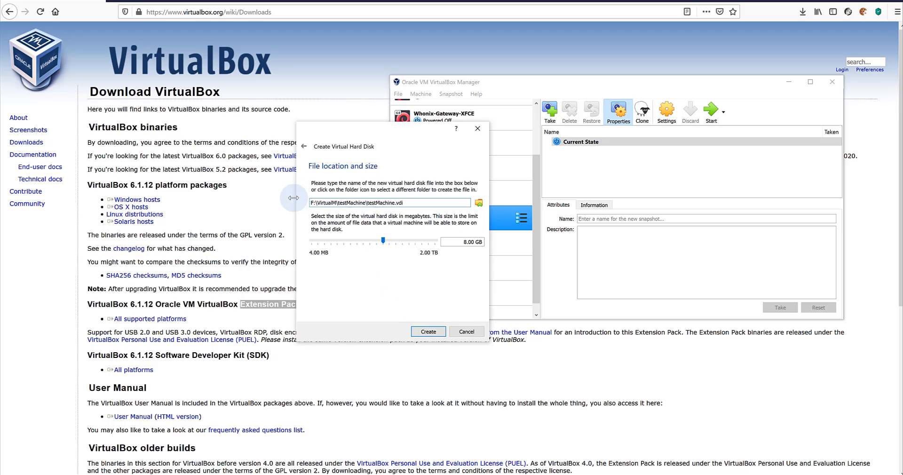
- Examine the file name, extension and folder proposed for the new virtual hard disk
drag(407, 203, 370, 209)
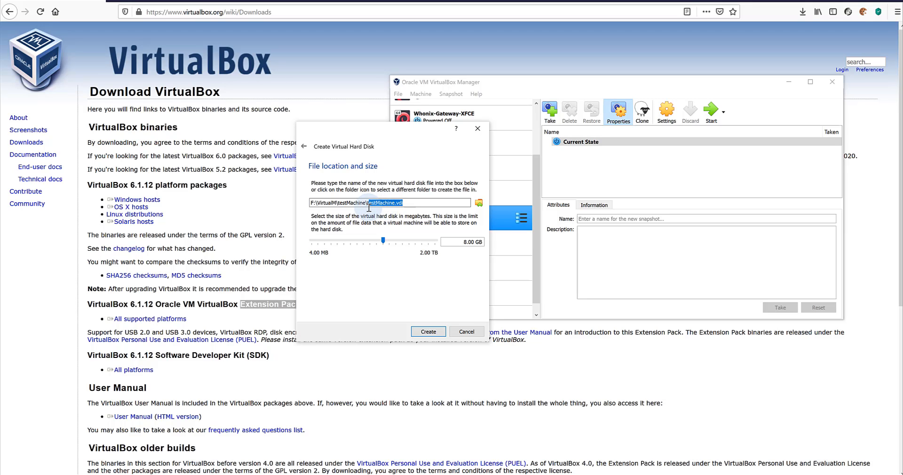
drag(369, 208, 368, 208)
click(405, 201)
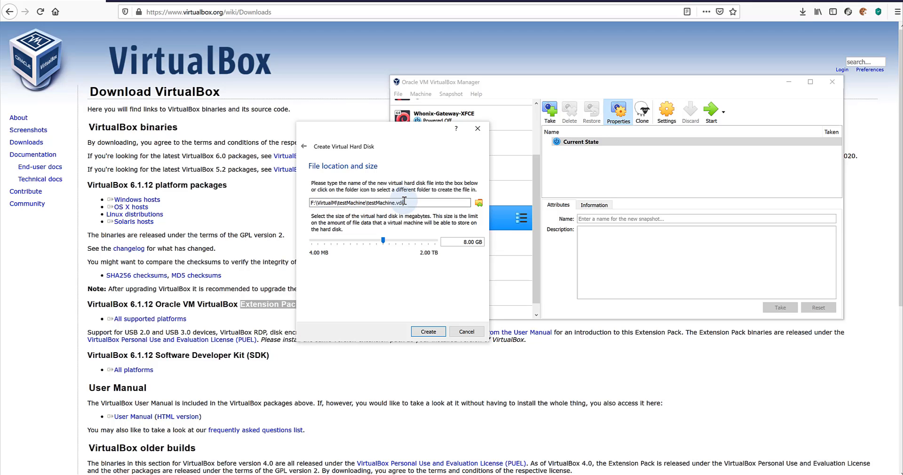
double_click(404, 202)
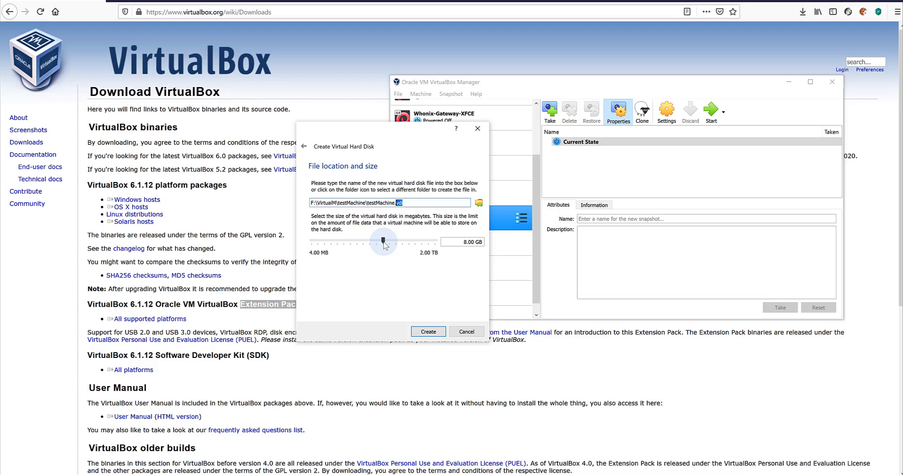
- Set the virtual hard disk's size to 30GB and create testMachine with it
click(384, 242)
drag(383, 242, 394, 242)
triple_click(464, 242)
text(30)
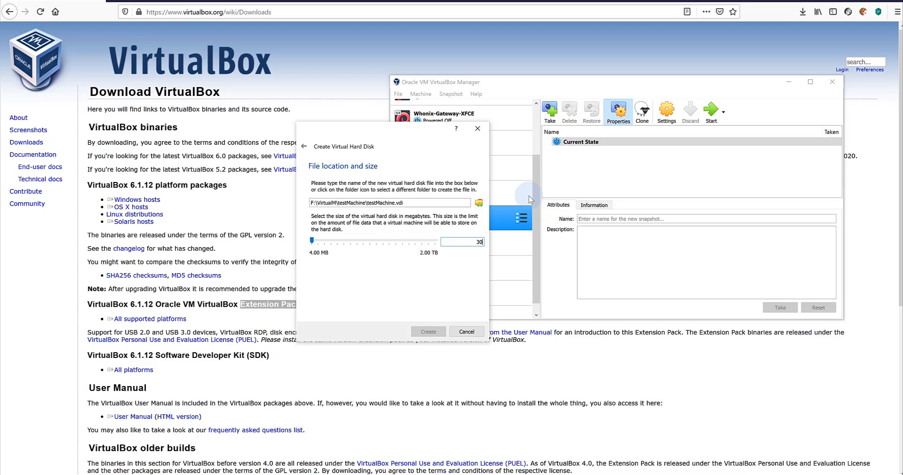
text(GB)
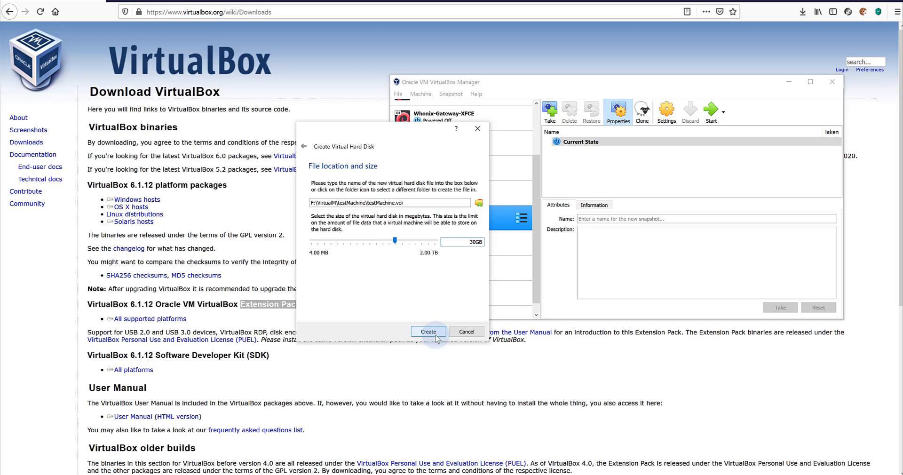
drag(415, 207, 291, 198)
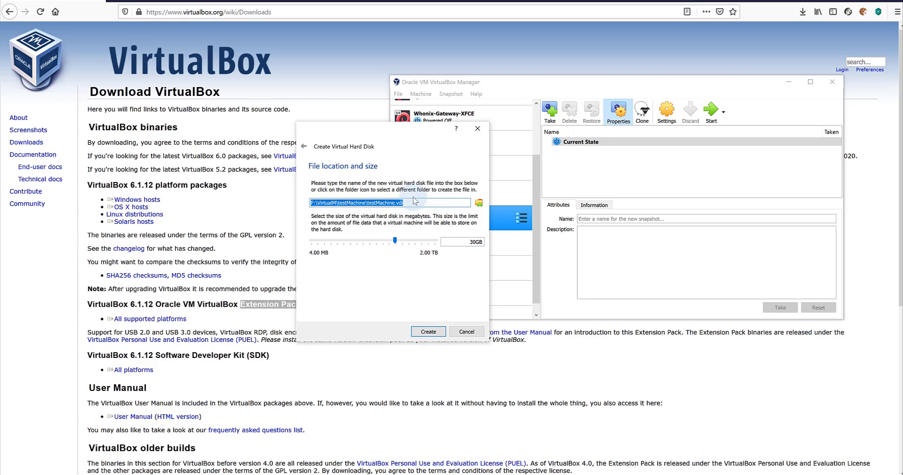
click(428, 331)
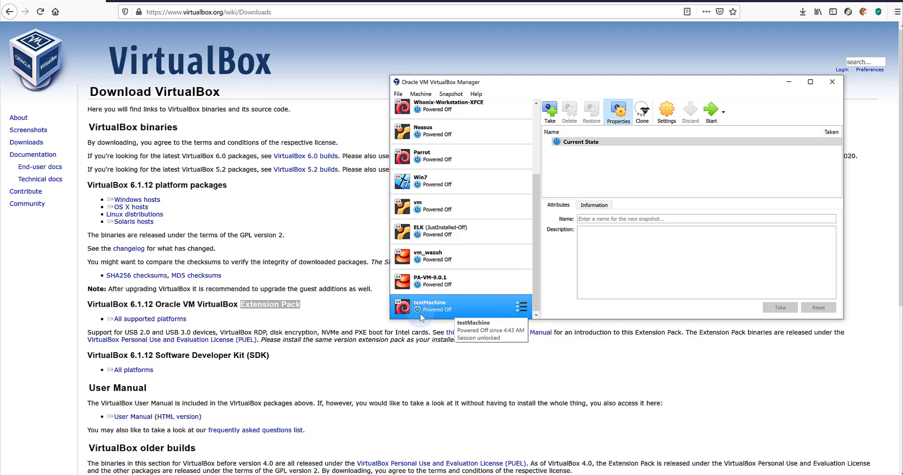
- Open testMachine's settings and examine its base memory and other motherboard options
click(668, 113)
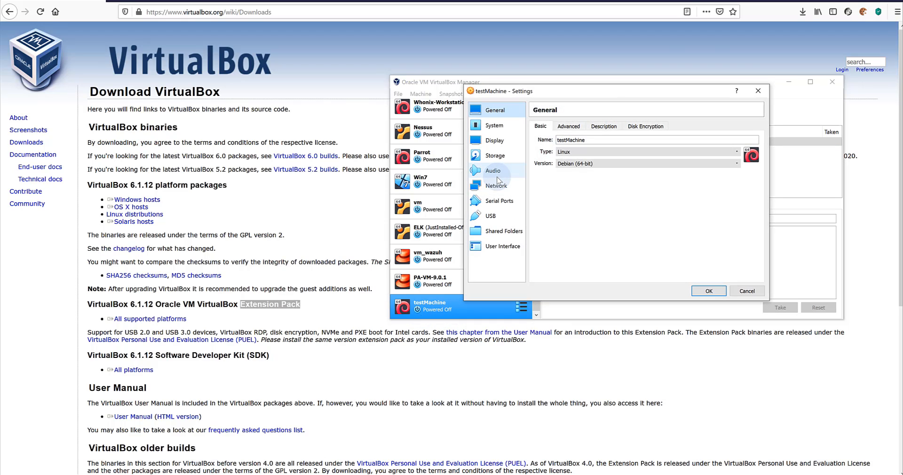
click(490, 131)
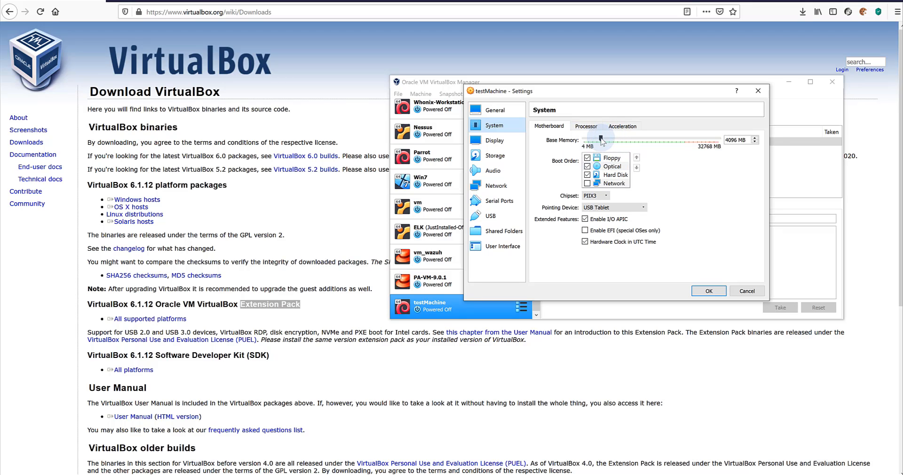
double_click(736, 140)
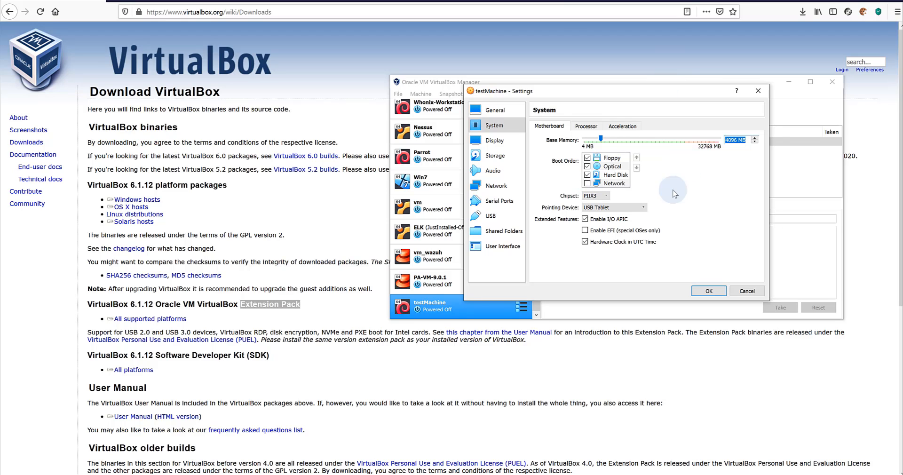
drag(613, 92, 486, 127)
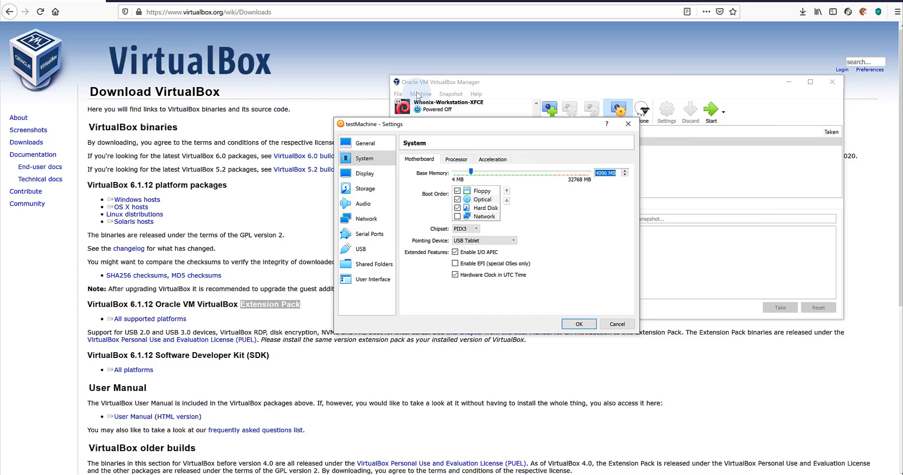
- Set testMachine's processor count to 8 CPUs
click(456, 159)
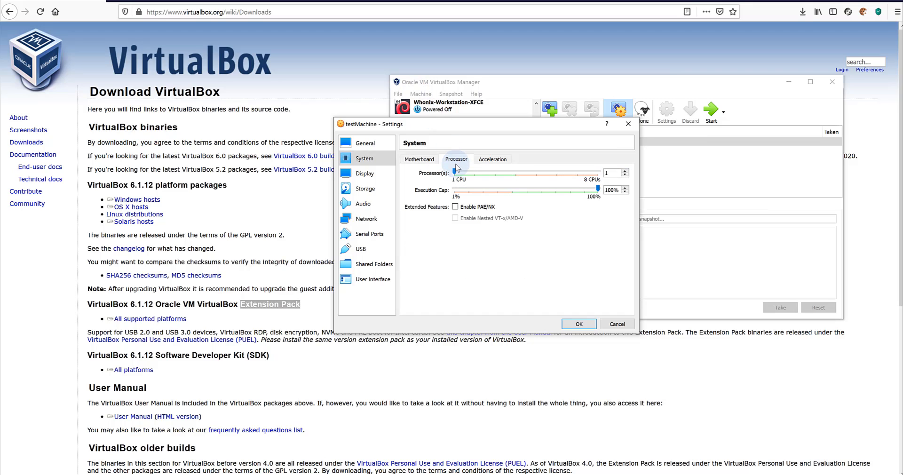
drag(515, 173, 536, 172)
click(625, 172)
click(625, 171)
click(625, 171)
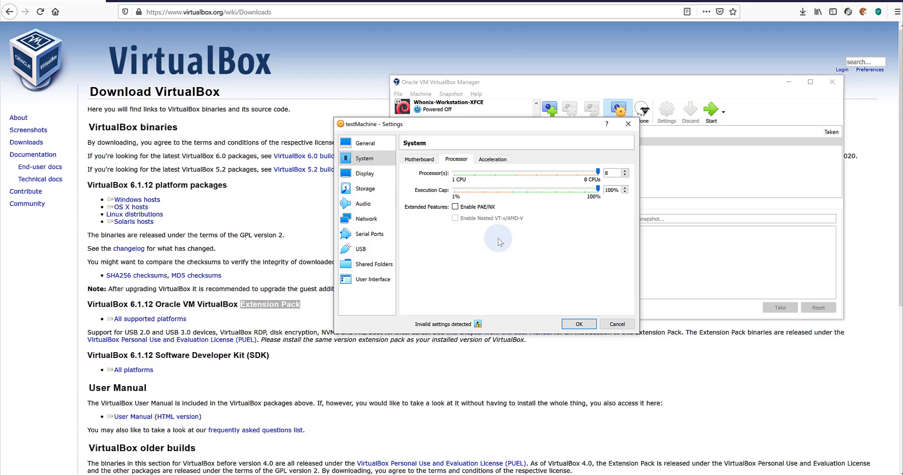
- Review testMachine's hardware virtualization options and its display settings
click(504, 160)
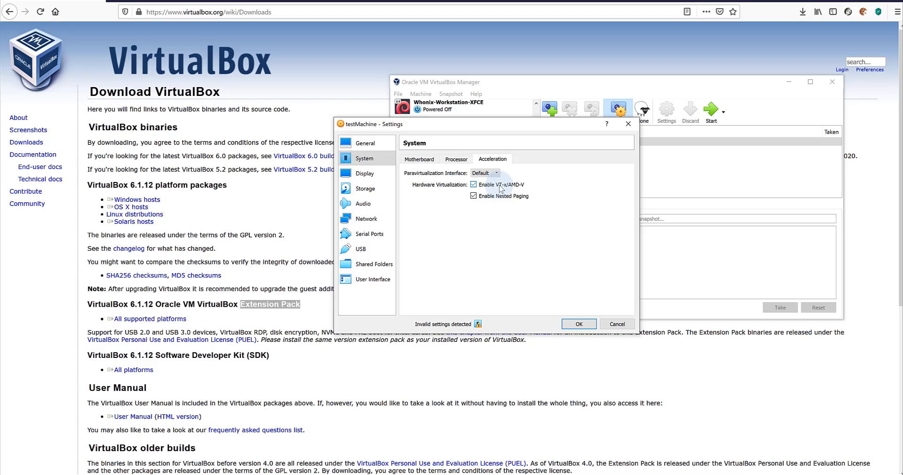
mouse_move(505, 188)
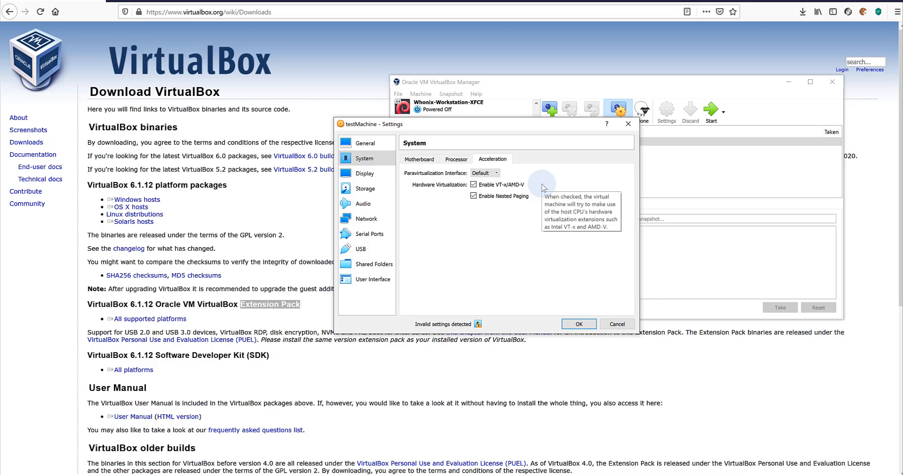
click(363, 174)
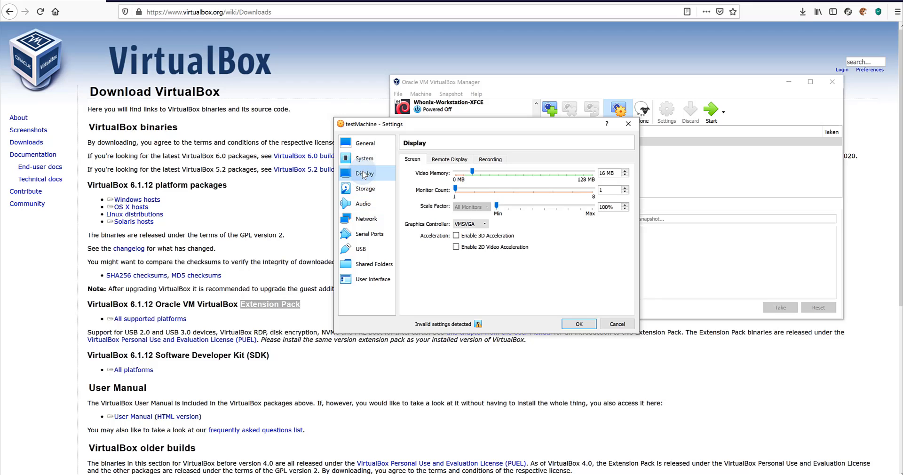
- Examine the storage attributes of testMachine.vdi and the SATA ports it can be attached to
click(394, 187)
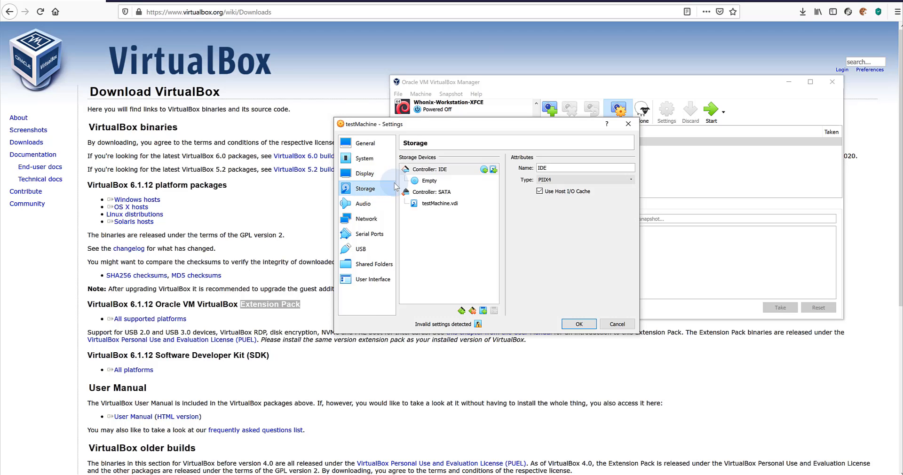
click(440, 206)
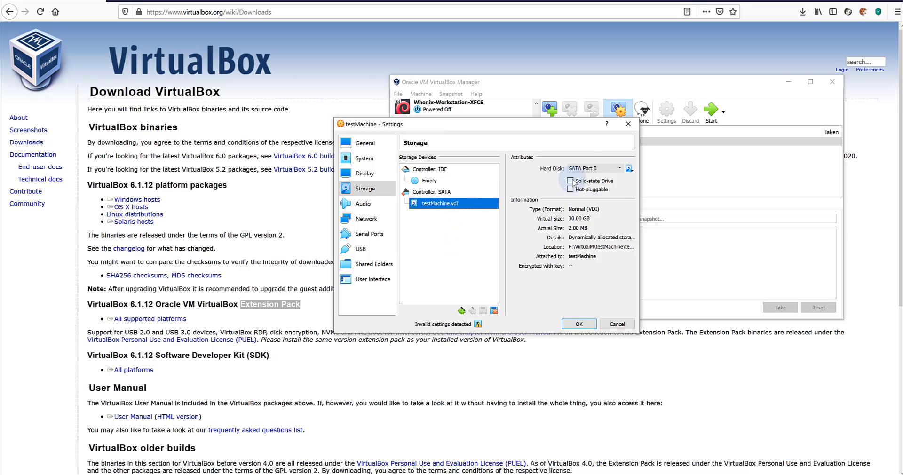
click(594, 168)
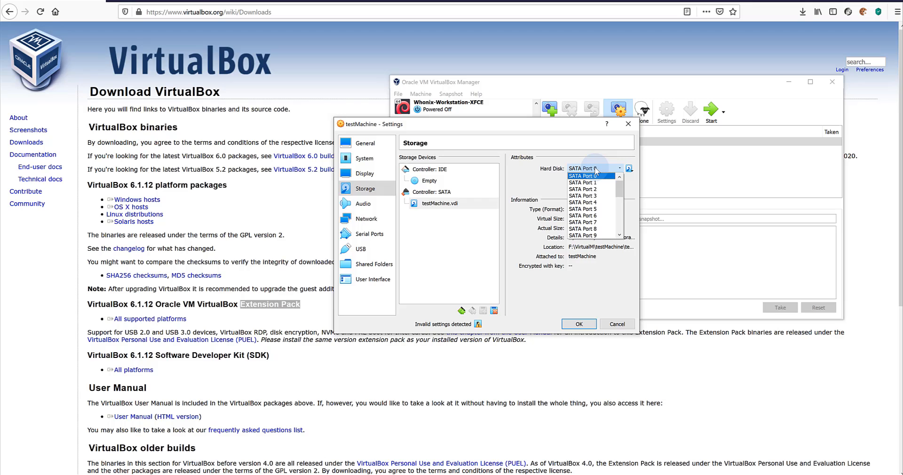
click(558, 170)
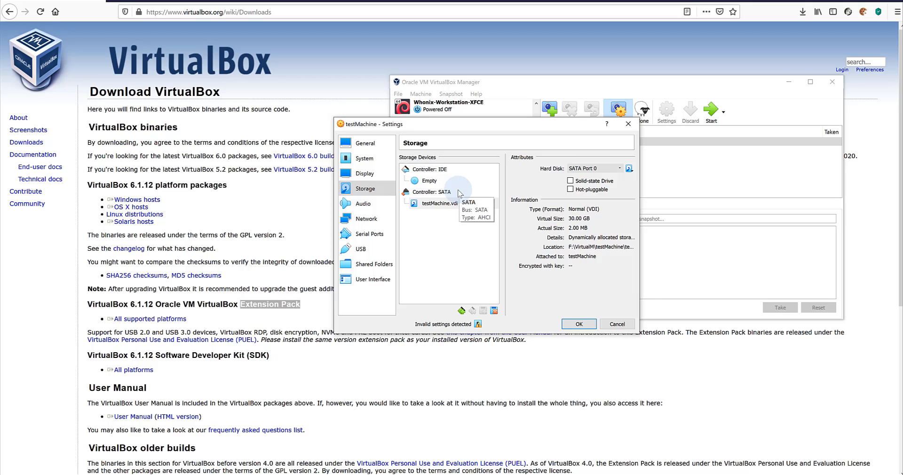
- Look through the disk images offered for the empty optical drive, and view the audio settings
click(427, 181)
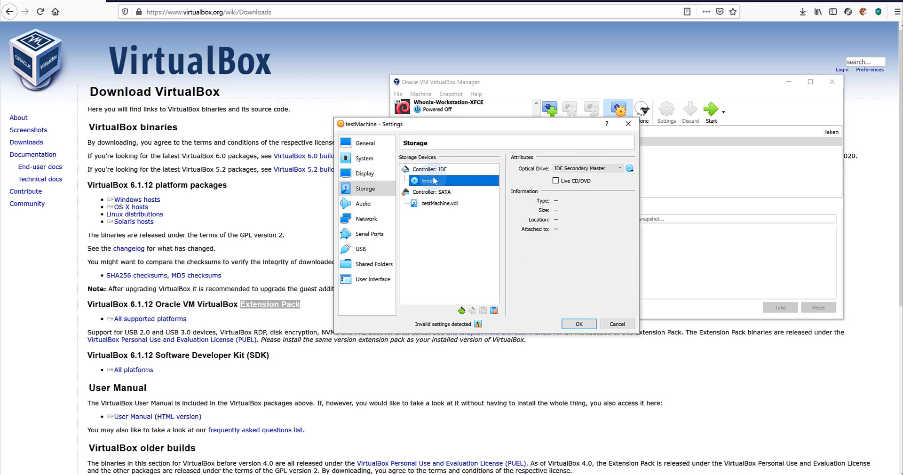
click(630, 169)
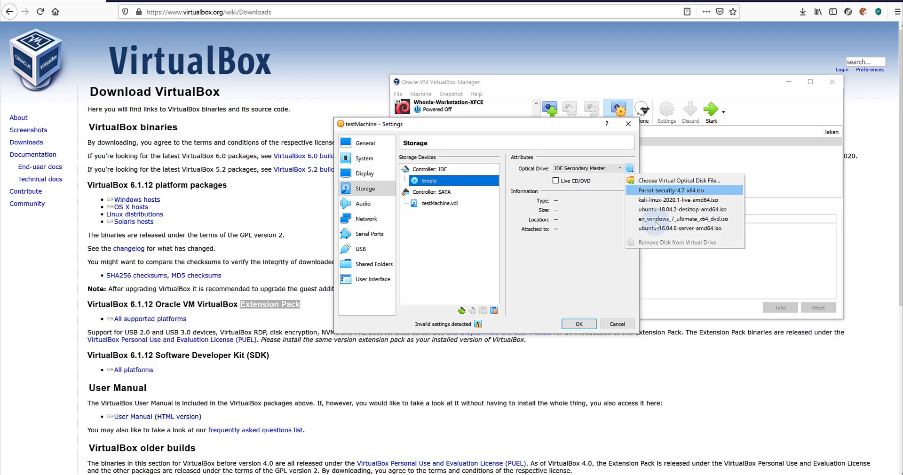
click(619, 158)
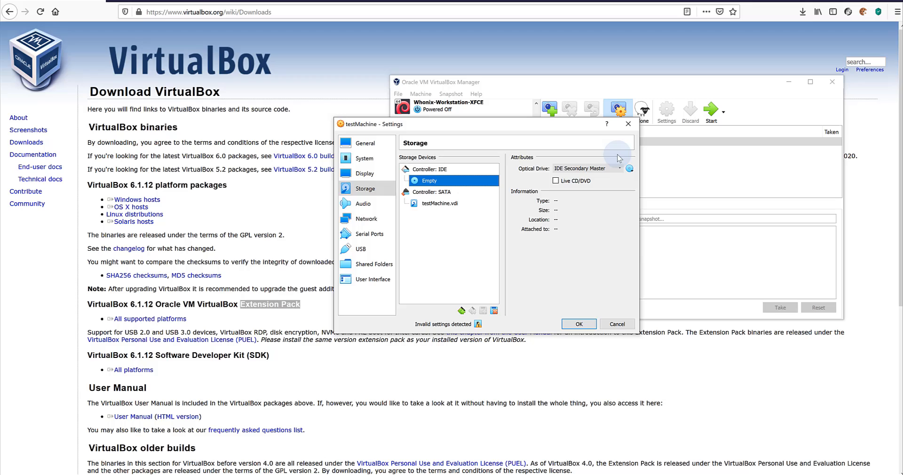
click(434, 183)
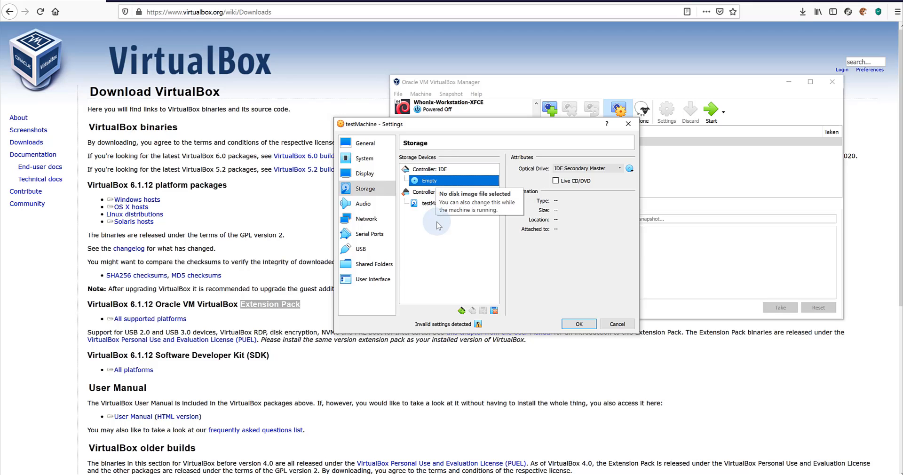
click(371, 204)
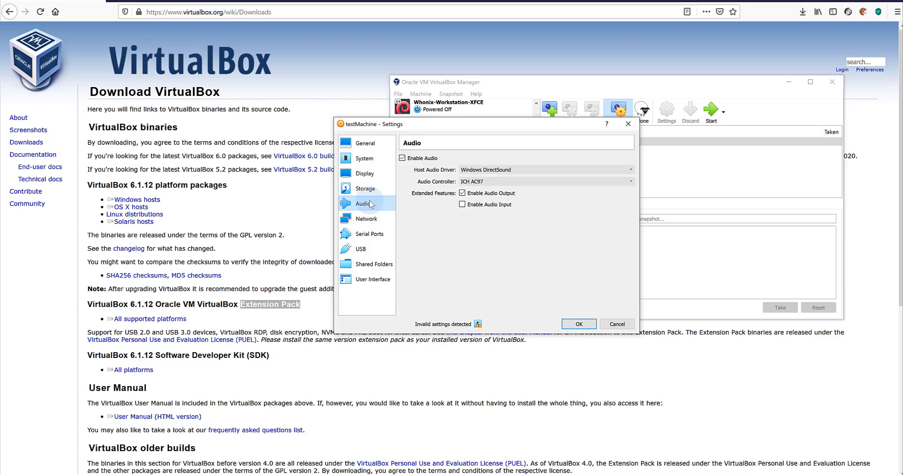
- Attach testMachine's network Adapter 1 to a Bridged Adapter using the Intel(R) Dual Band Wireless-AC 8265 interface
click(373, 220)
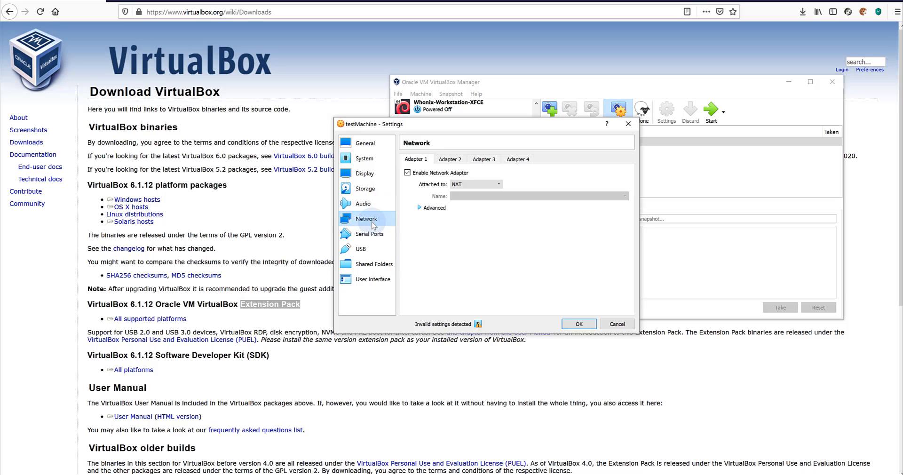
click(469, 182)
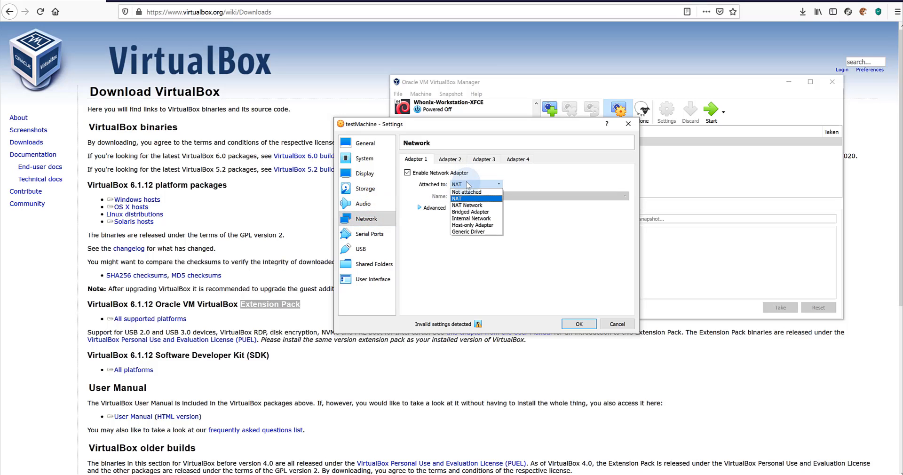
click(500, 219)
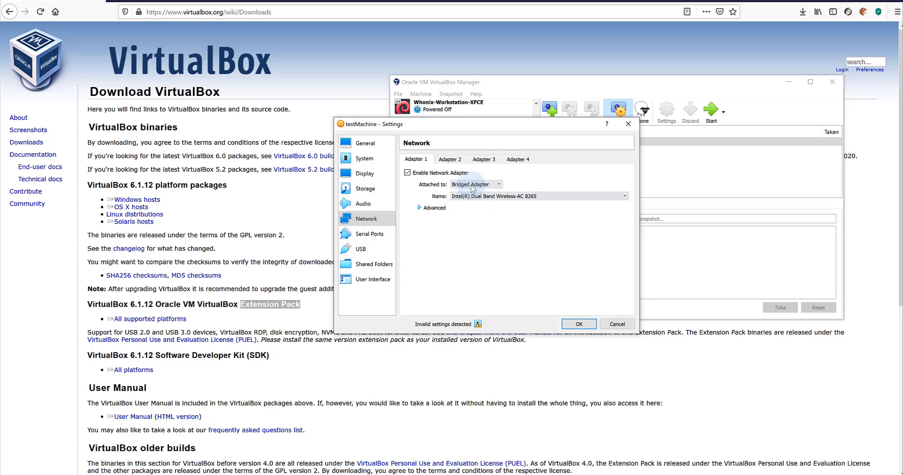
click(478, 198)
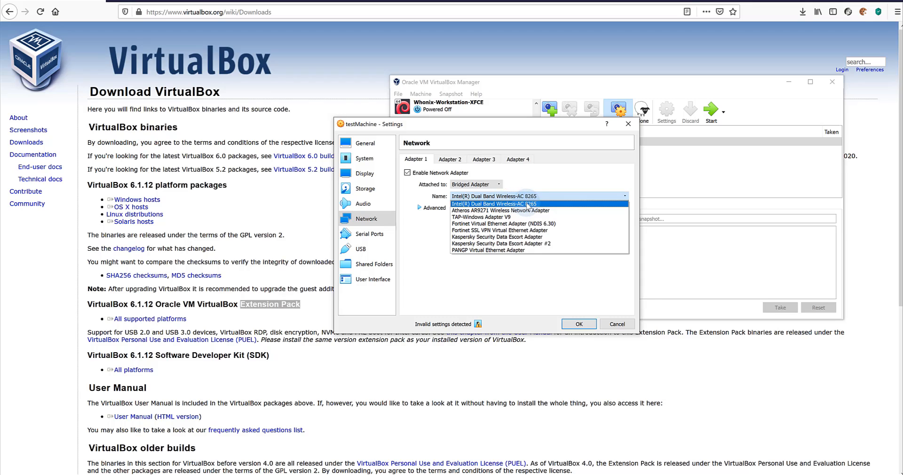
click(546, 184)
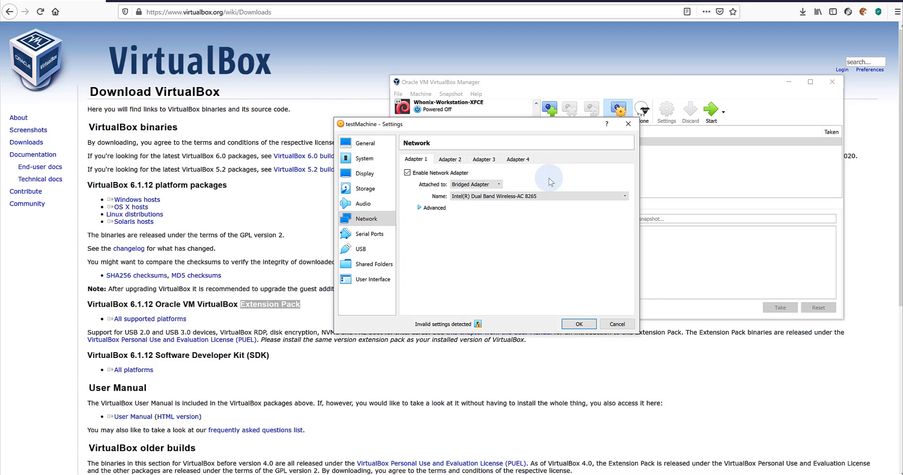
click(492, 201)
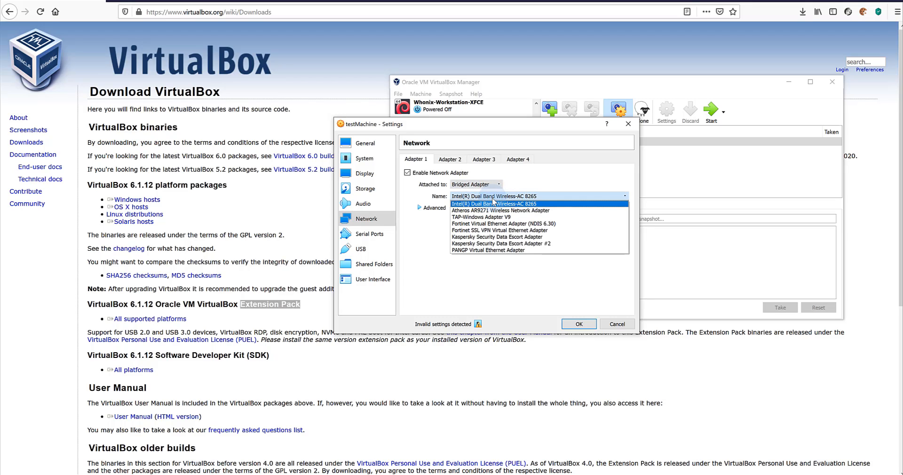
click(493, 203)
click(498, 199)
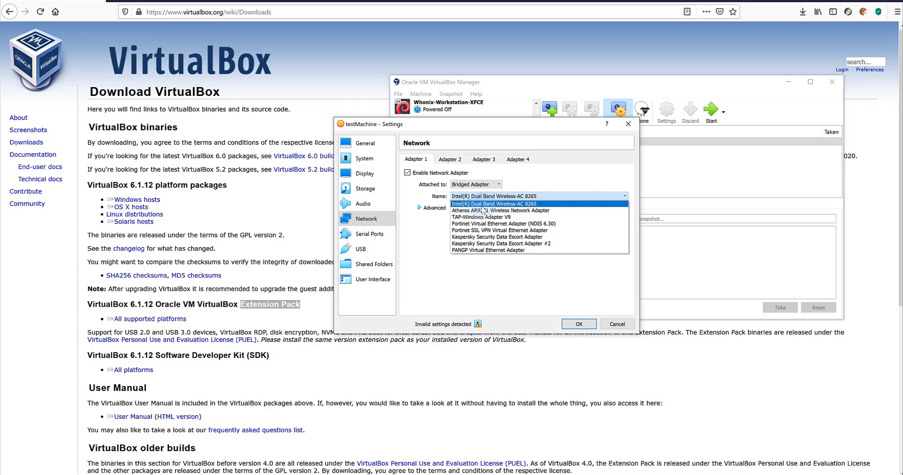
click(545, 183)
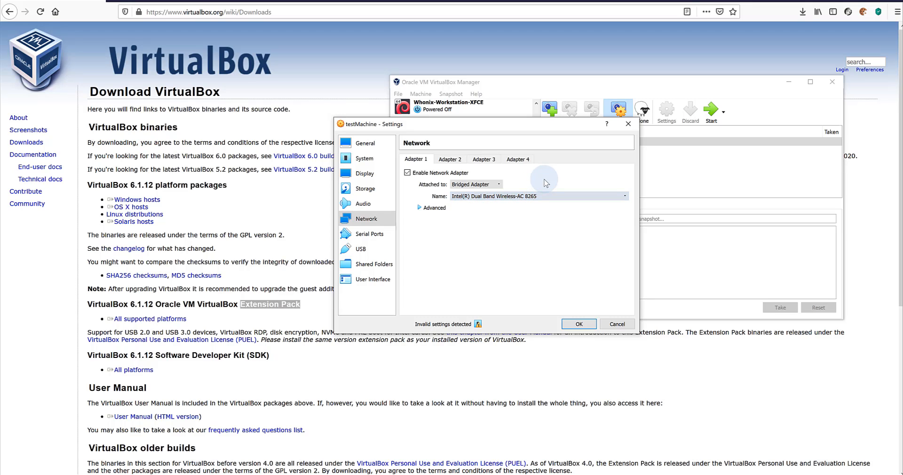
- Review network Adapters 2 to 4, return to Adapter 1 and save testMachine's settings
click(454, 161)
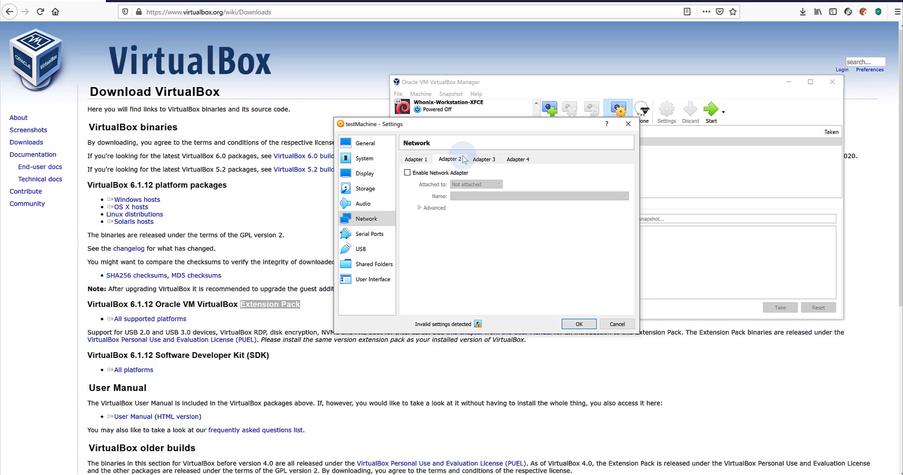
click(483, 160)
click(508, 161)
click(449, 159)
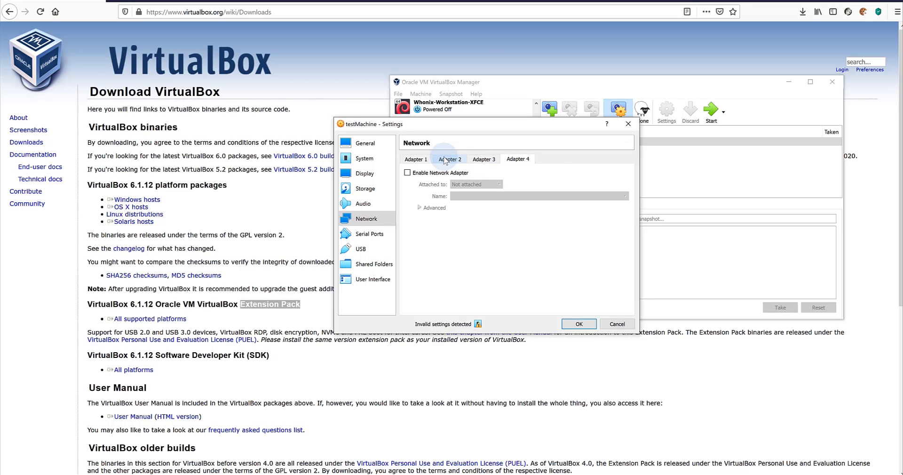
click(416, 160)
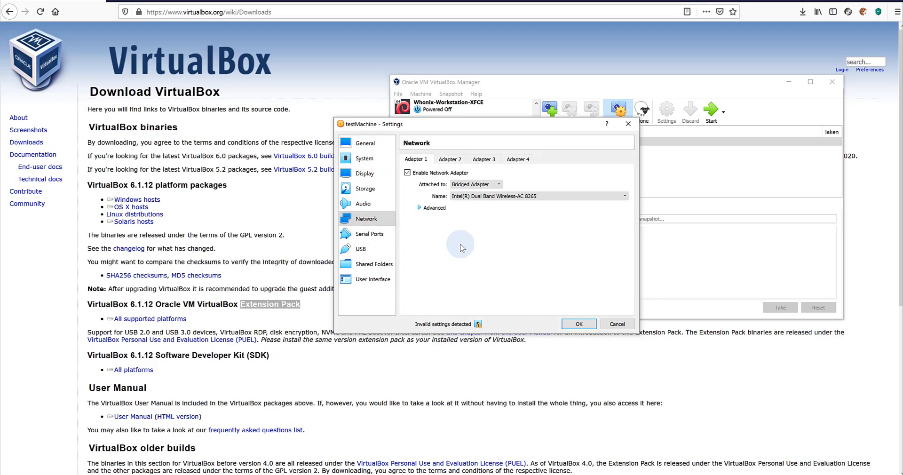
click(584, 327)
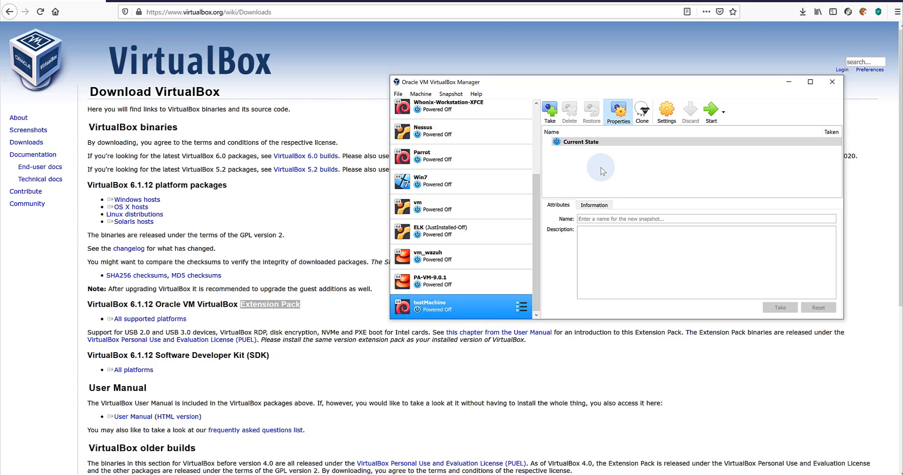
- Reopen testMachine's storage settings and view the disk images offered for the empty IDE optical drive
click(666, 112)
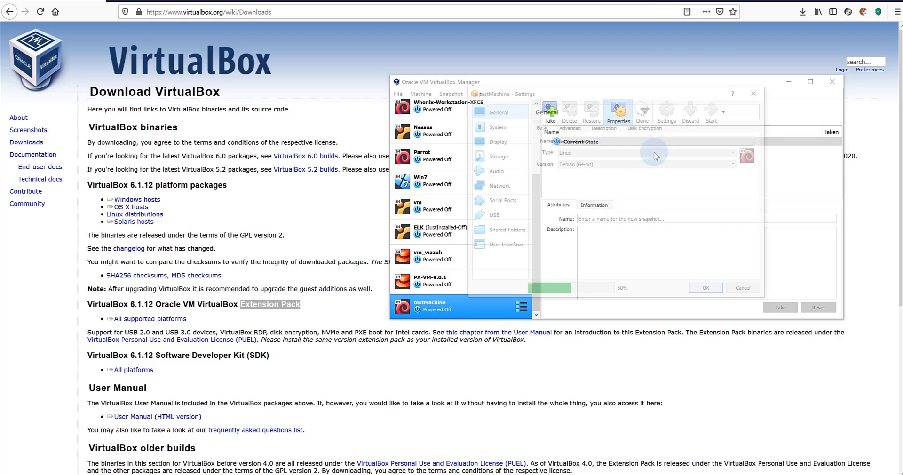
click(493, 170)
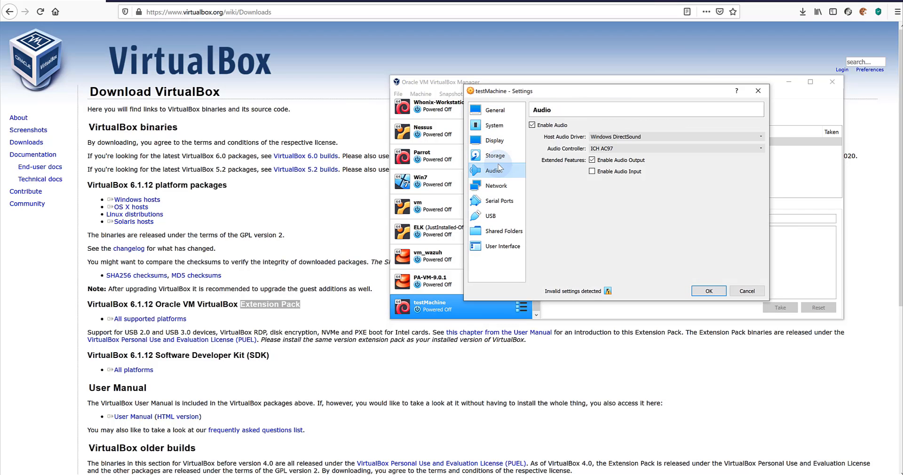
click(498, 158)
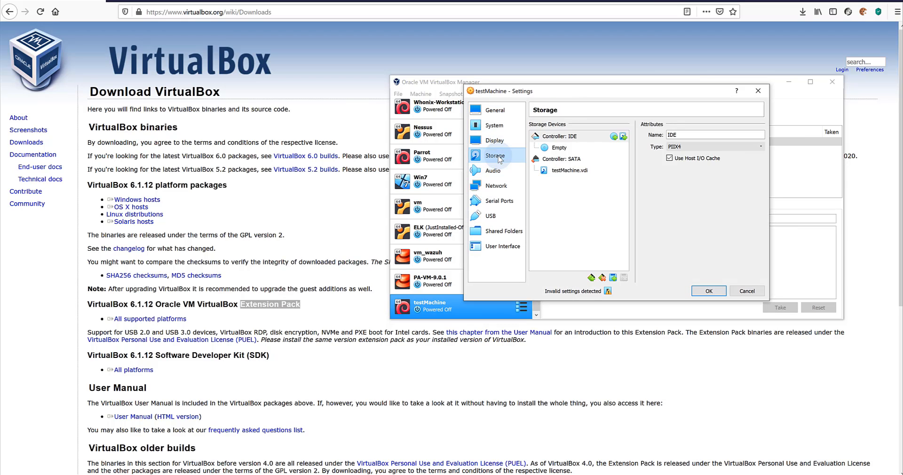
click(559, 147)
click(758, 135)
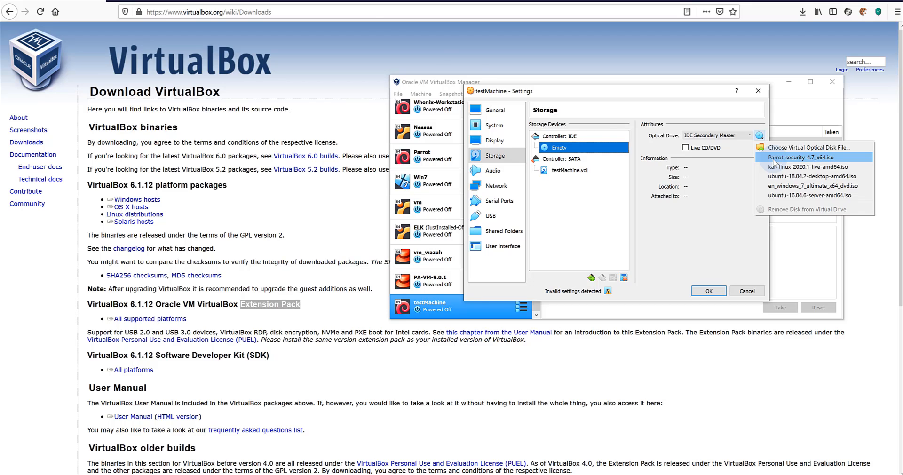
- Switch to the browser, go to kali.org and view the Kali Linux images on its downloads page
click(332, 13)
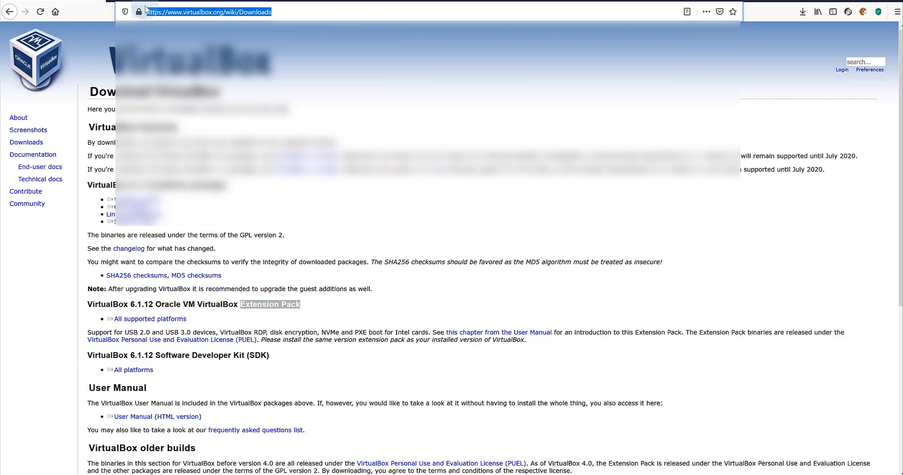
text(kali)
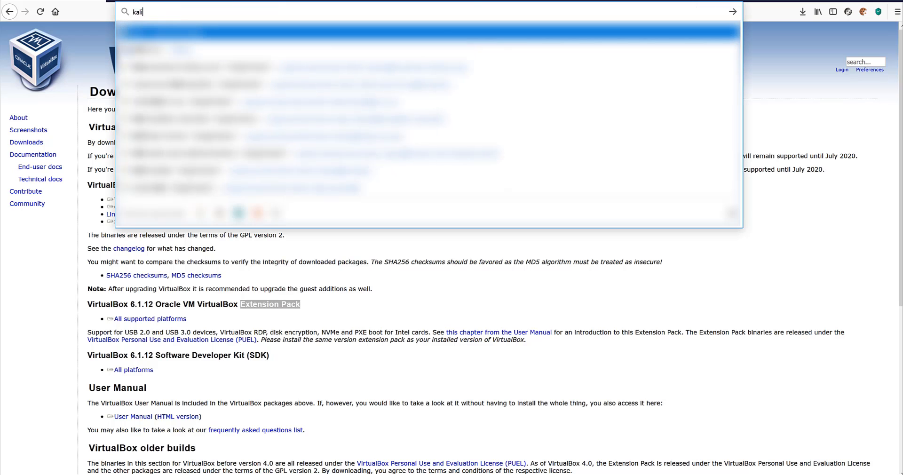
text(.or)
key(Return)
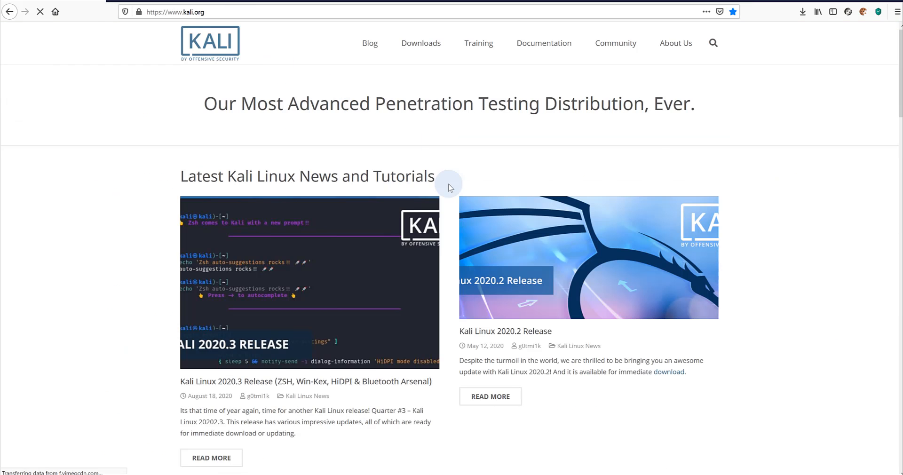
mouse_move(422, 47)
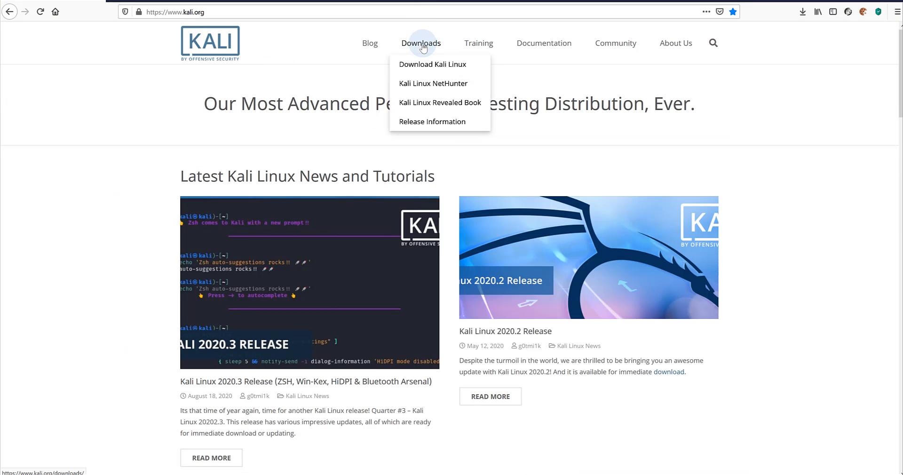
click(422, 43)
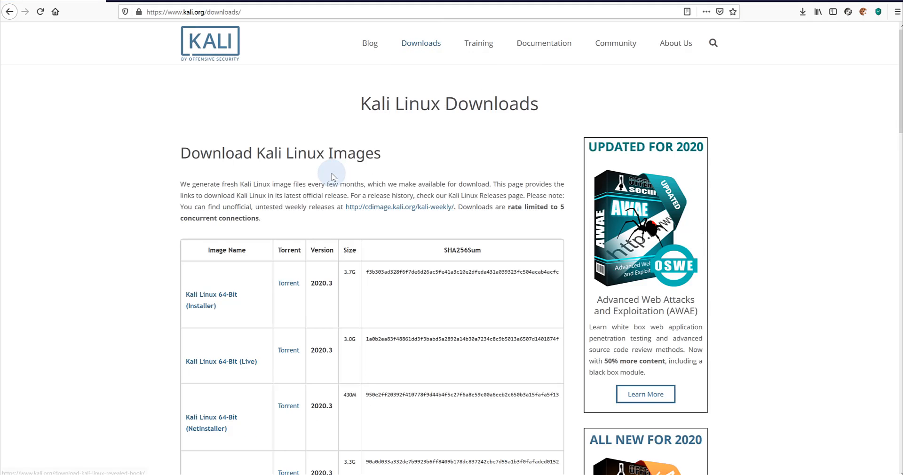
scroll(332, 177, down, 3)
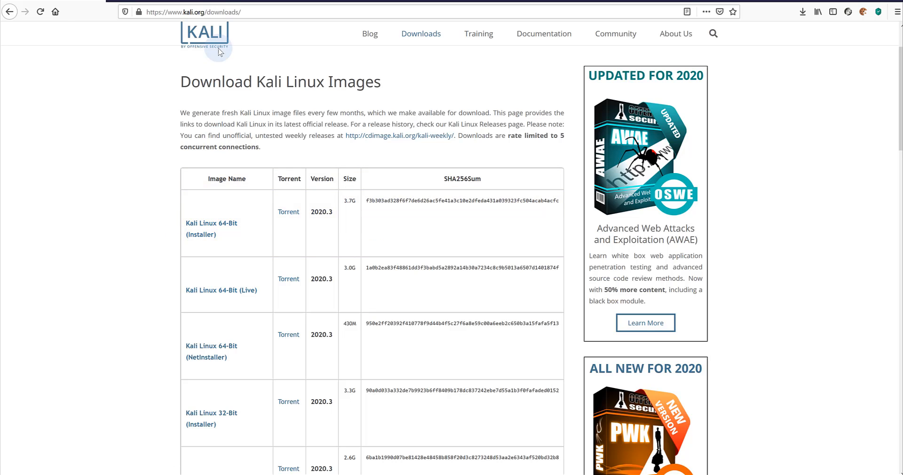
- Open the Parrot Security home page at parrotsec.org
click(219, 13)
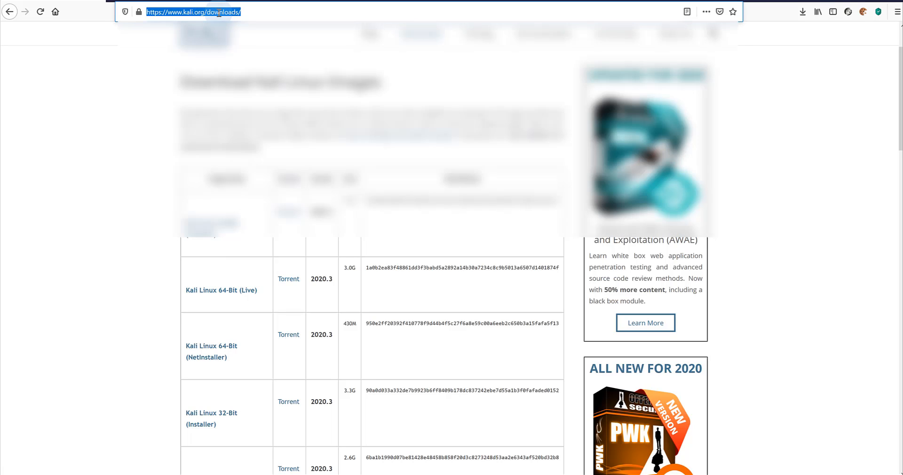
text(parro)
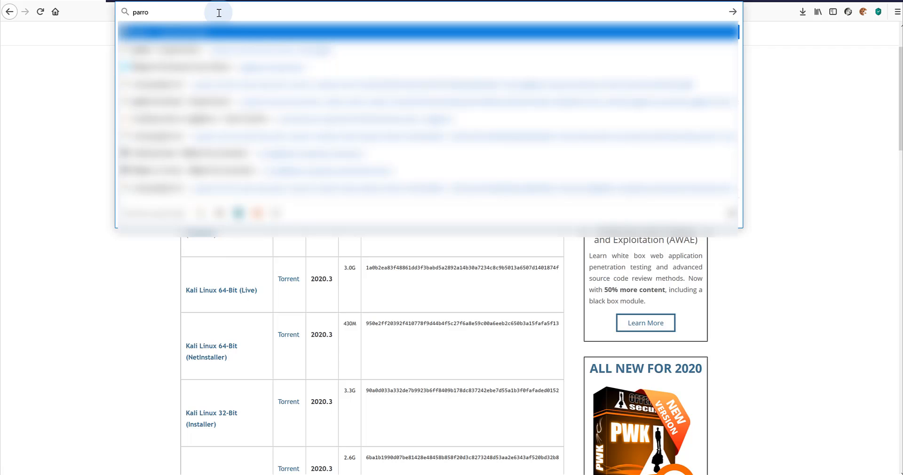
key(Down)
key(Down)
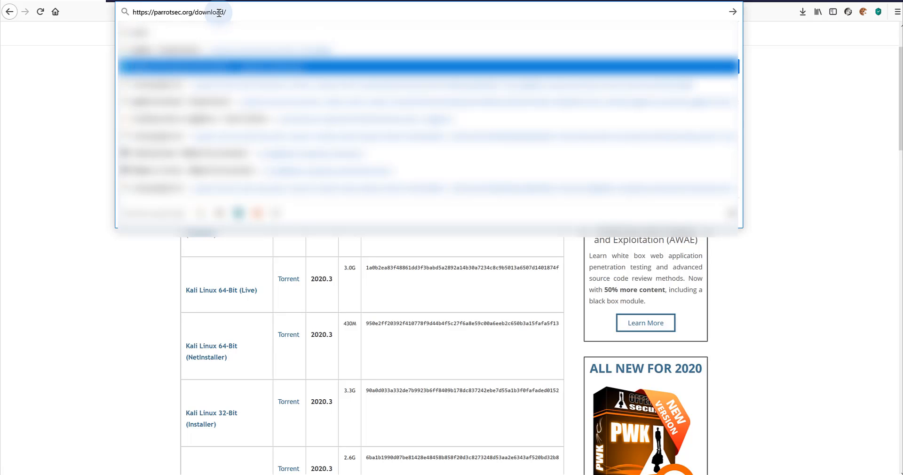
key(BackSpace)
key(BackSpace)
key(BackSpace)
key(BackSpace)
key(BackSpace)
key(BackSpace)
key(BackSpace)
key(BackSpace)
key(BackSpace)
key(Return)
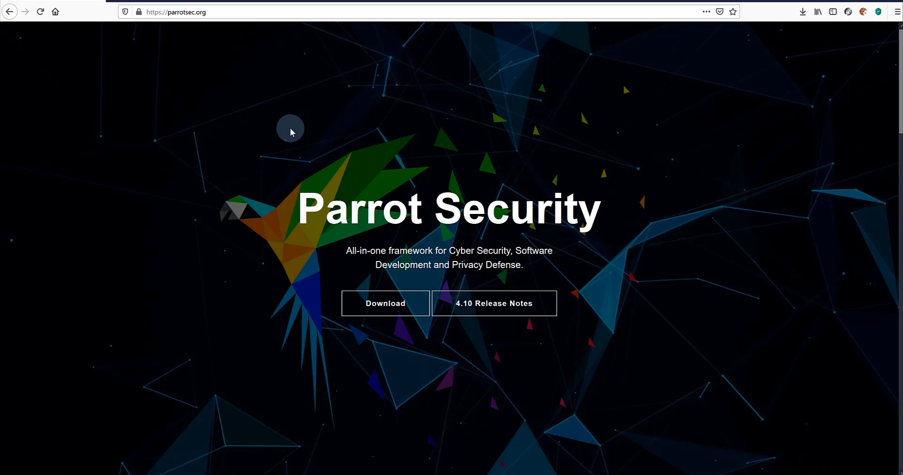
- Examine the ISO and OVA editions on the ParrotOS 4.10 download page, and switch back to testMachine's storage settings in VirtualBox
click(392, 306)
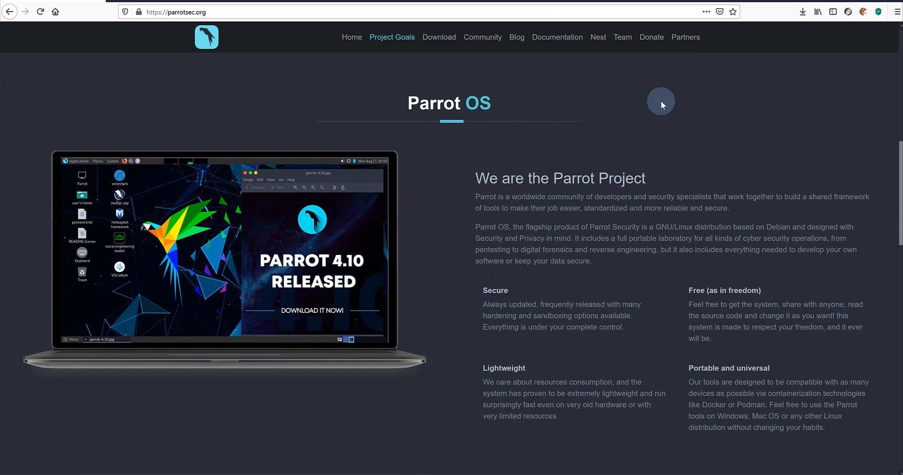
click(434, 40)
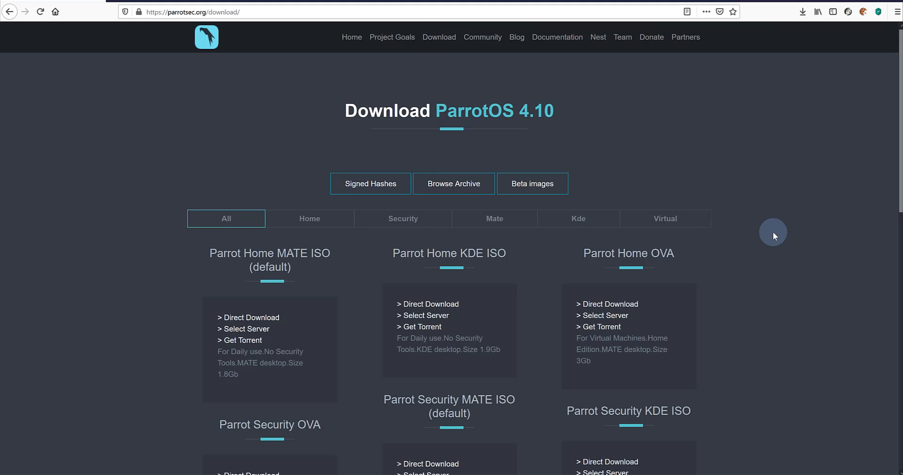
scroll(789, 286, down, 2)
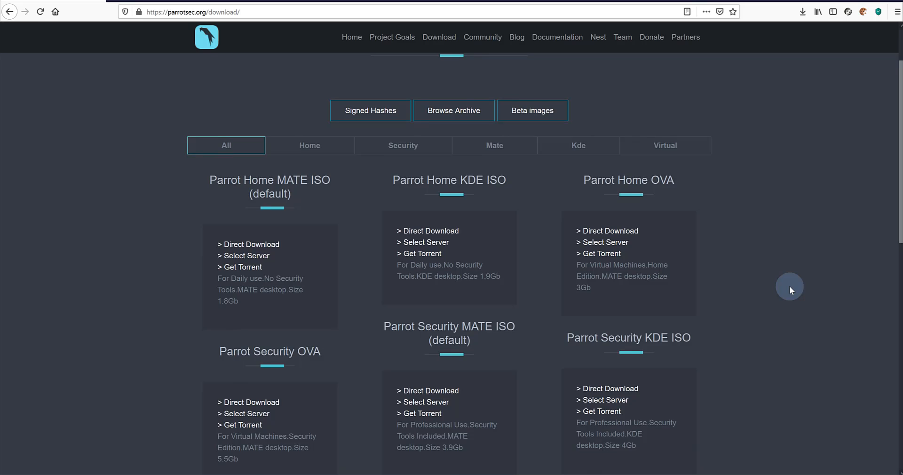
scroll(789, 286, down, 1)
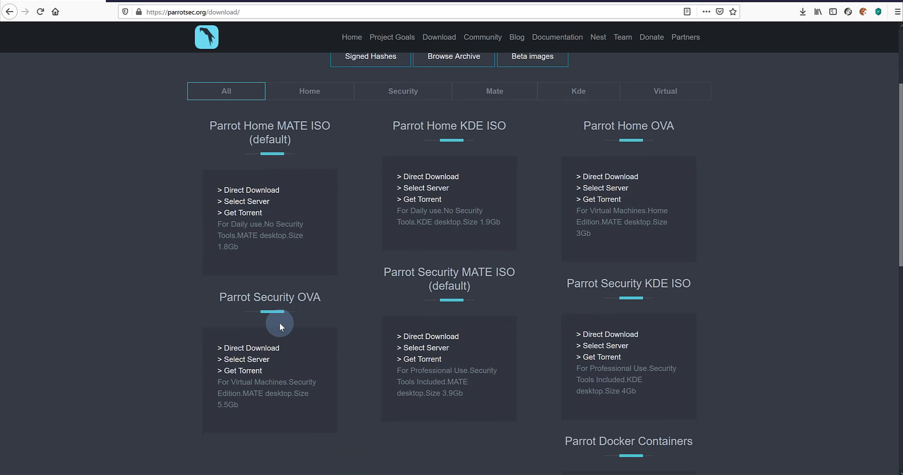
drag(321, 297, 289, 295)
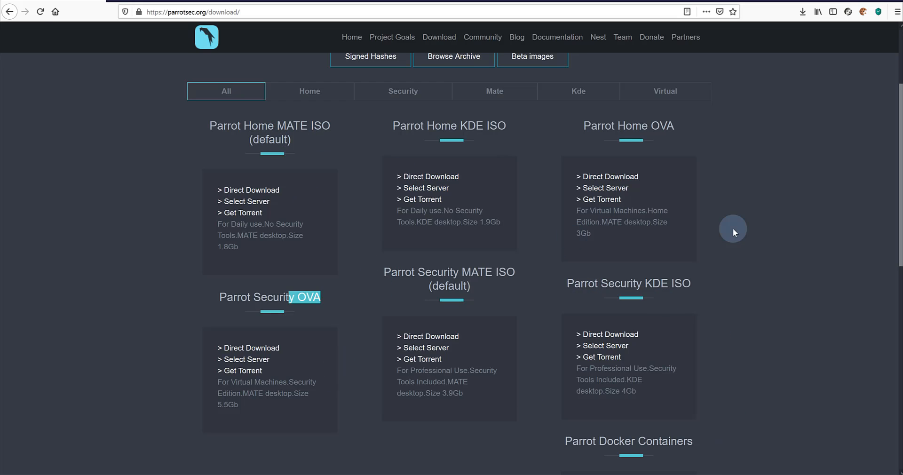
click(893, 197)
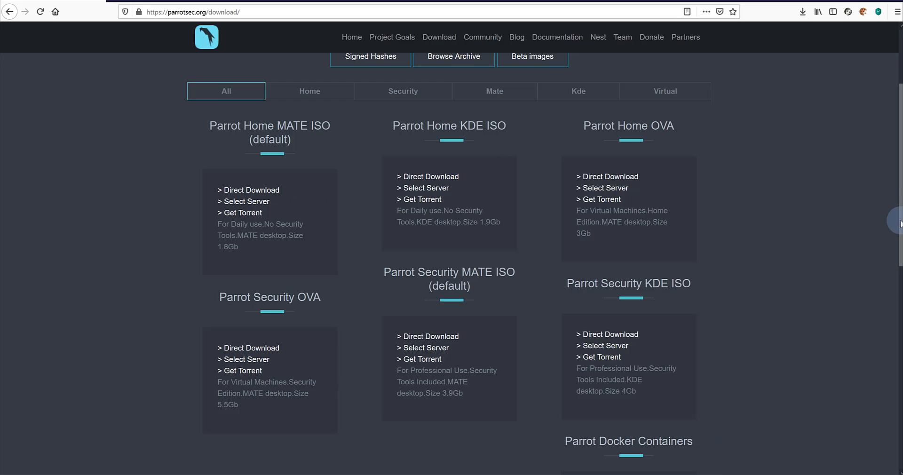
scroll(897, 280, down, 3)
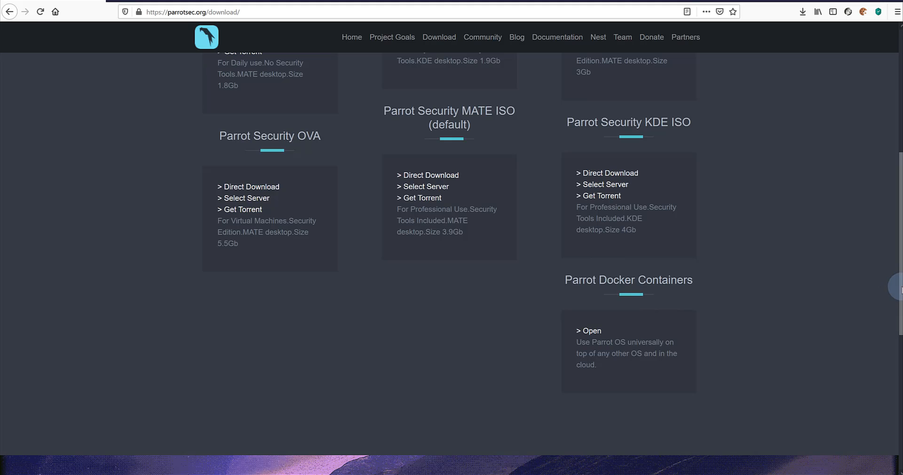
scroll(898, 287, down, 3)
scroll(897, 287, up, 7)
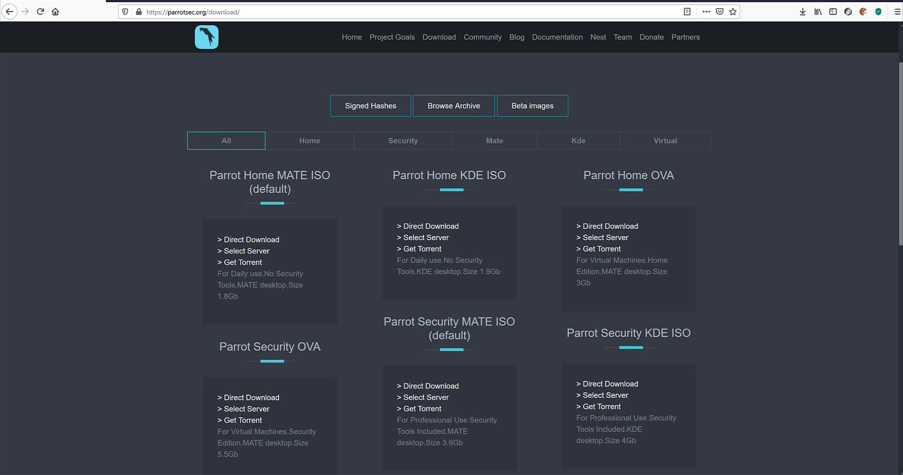
click(346, 450)
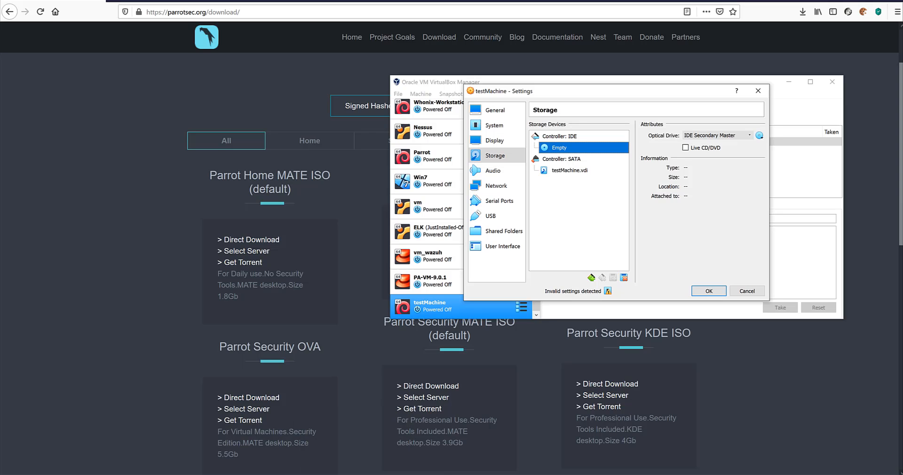
- Load Parrot-security-4.7_x64.iso into the IDE optical drive, mark it as a Live CD/DVD and save the settings
click(756, 136)
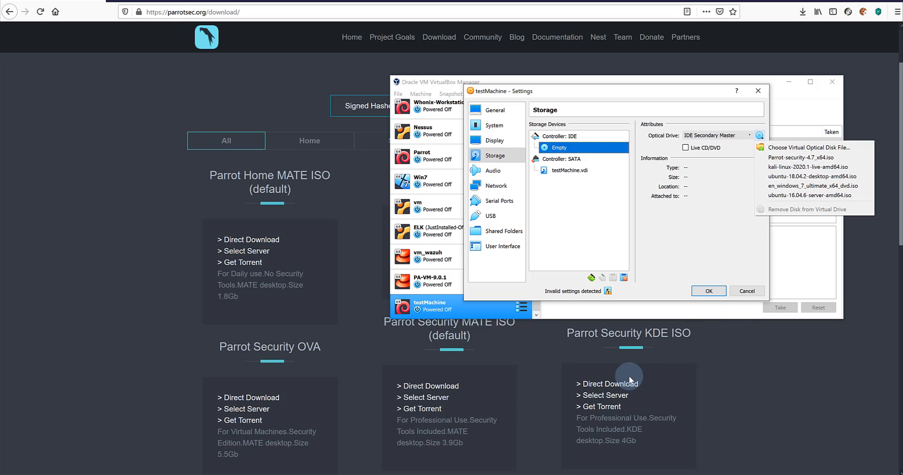
click(824, 158)
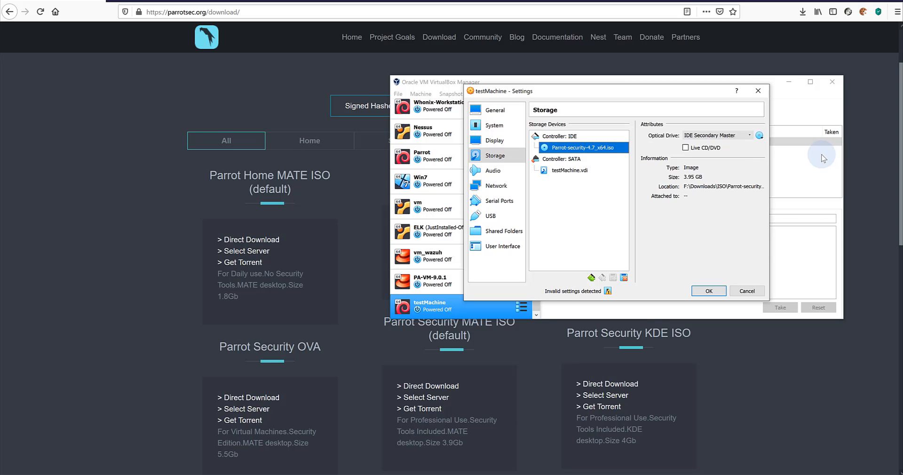
click(704, 149)
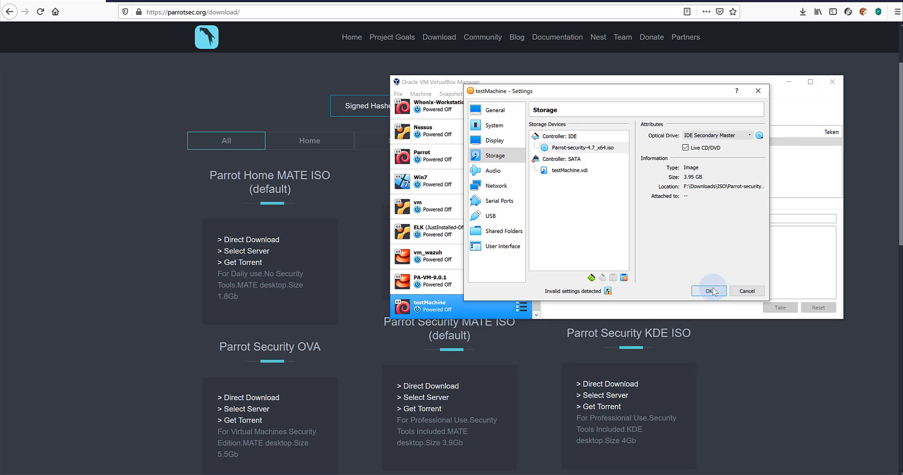
click(712, 291)
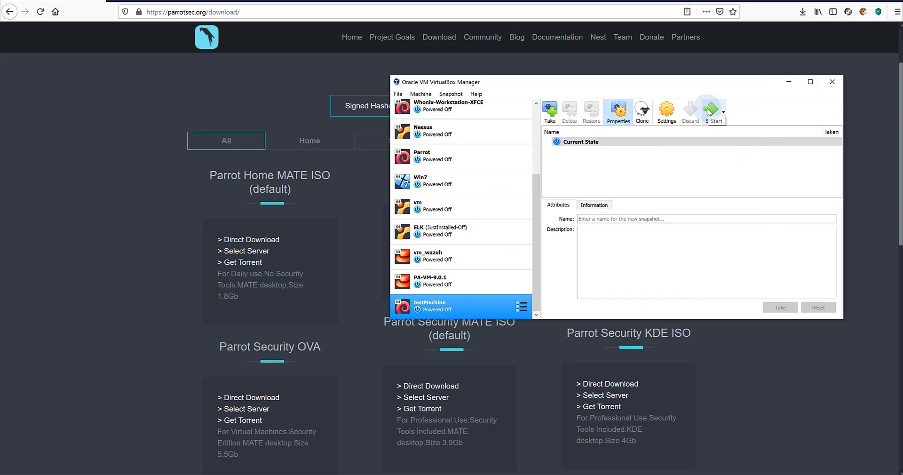
- Start testMachine, enlarge its console window and reposition it over the browser page
click(710, 111)
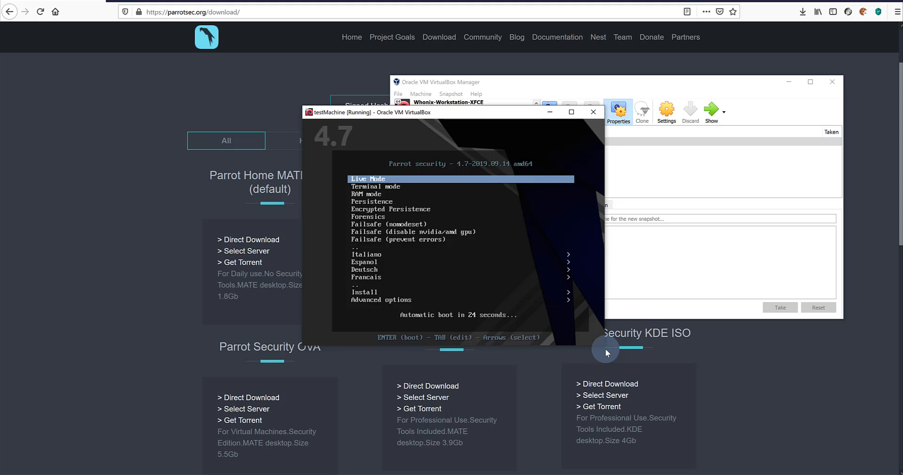
drag(606, 348, 841, 447)
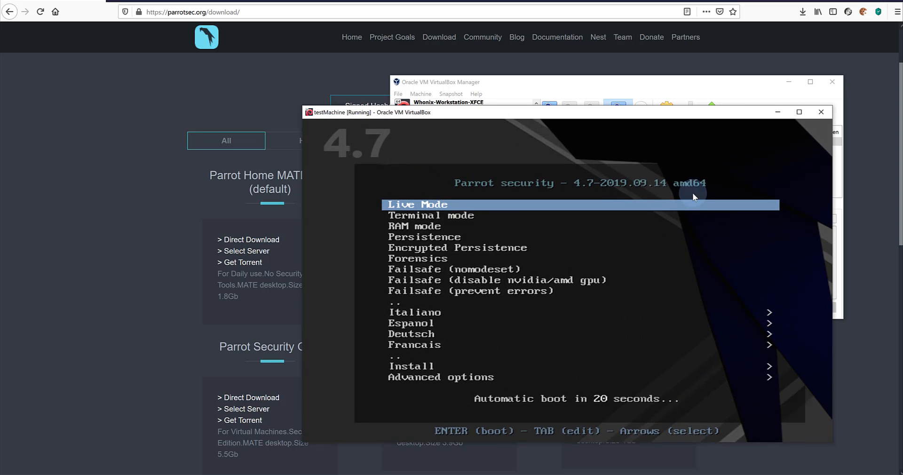
click(706, 118)
drag(706, 117, 553, 90)
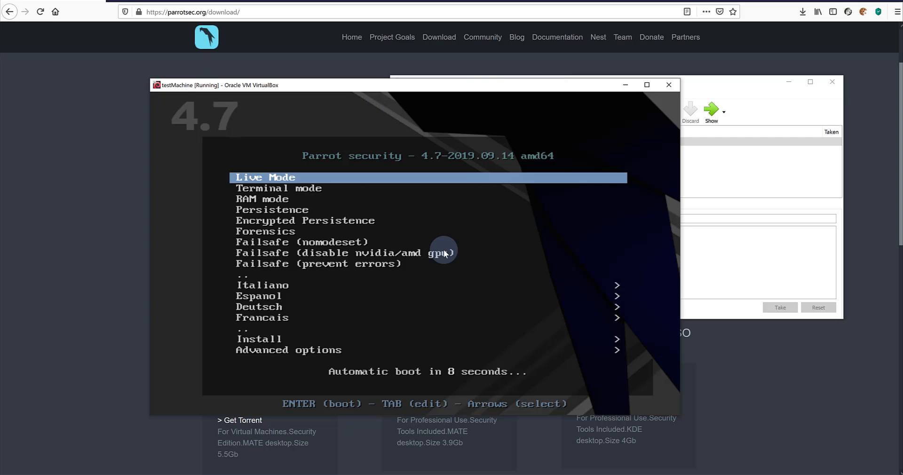
- Examine the Parrot Security boot options from Live Mode through the Failsafe entries, returning to Live Mode
key(Down)
key(Down)
key(Down)
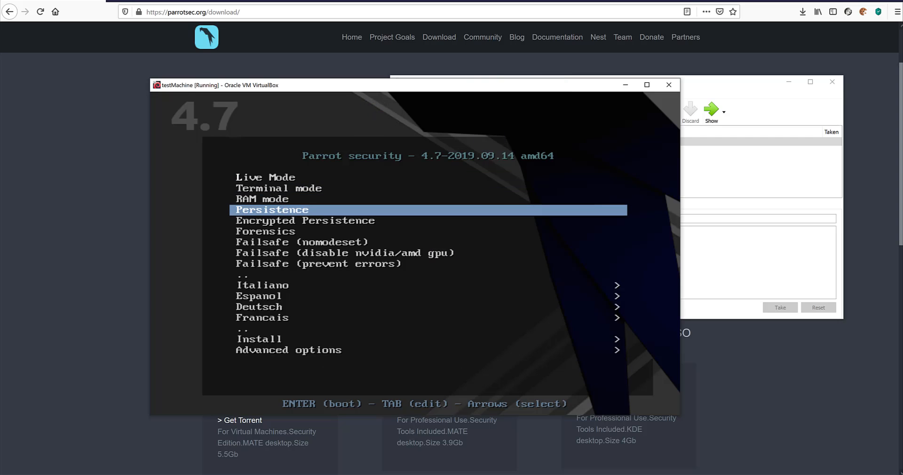
key(Up)
key(Up)
key(Up)
key(Down)
key(Down)
key(Down)
key(Down)
key(Down)
key(Down)
key(Down)
key(Down)
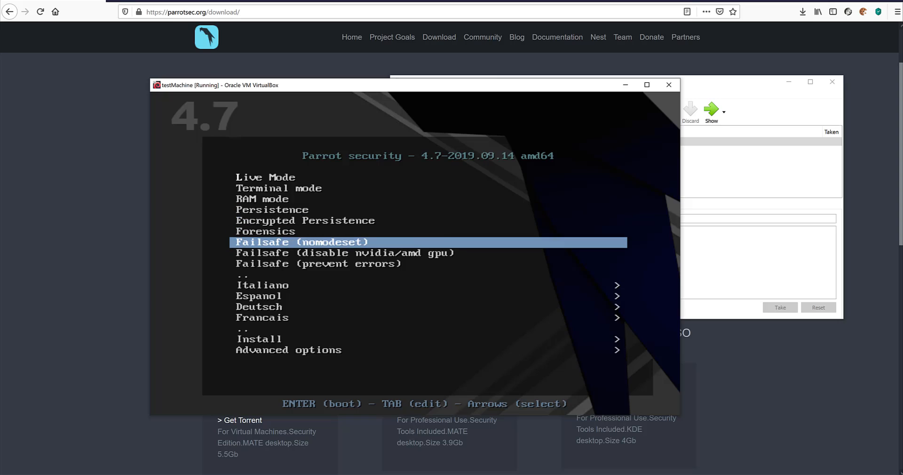
key(Up)
key(Up)
key(Up)
key(Up)
key(Up)
key(Up)
key(Up)
key(Up)
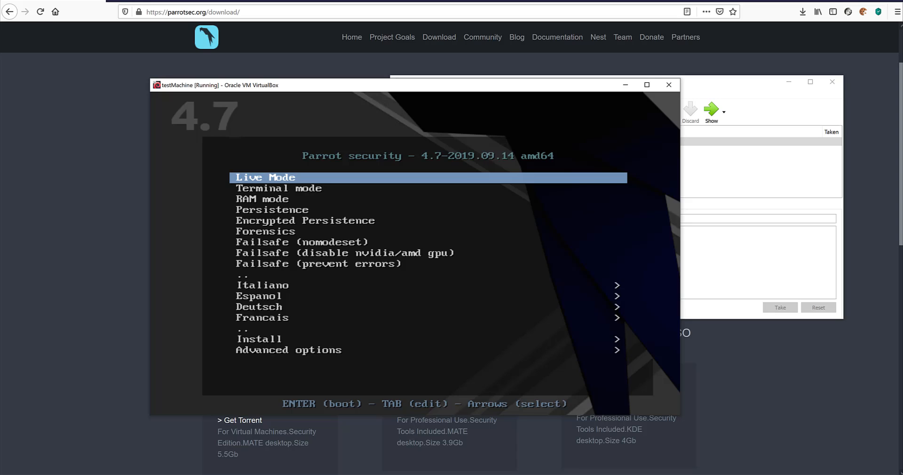
- Boot Parrot Security in Live Mode and shift the virtual machine window aside
key(Return)
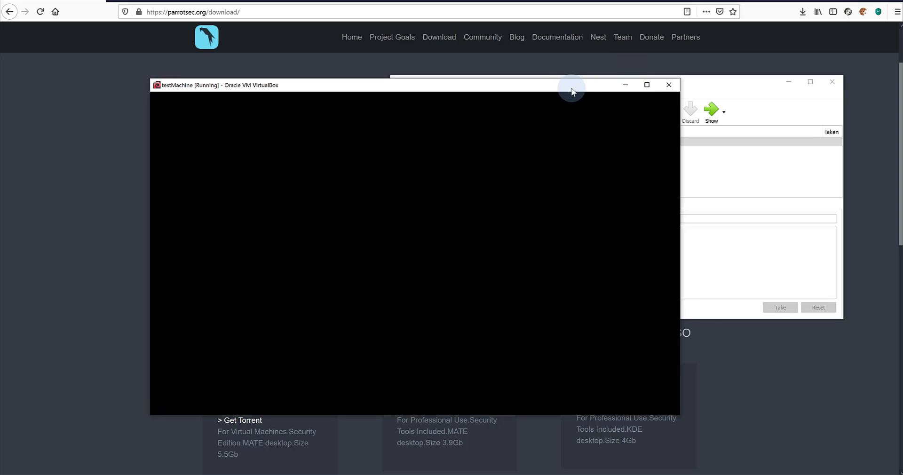
drag(571, 85, 522, 82)
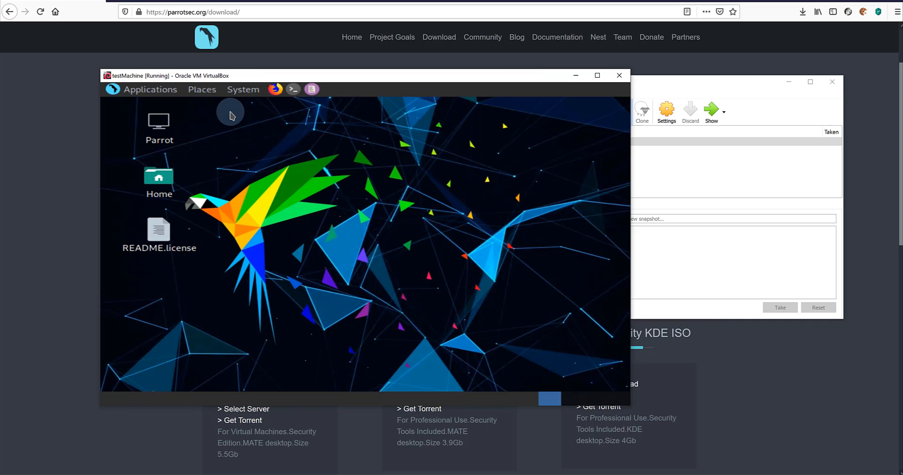
- Open a terminal on the Parrot desktop and set the keyboard layout to United States, English (US)
click(294, 89)
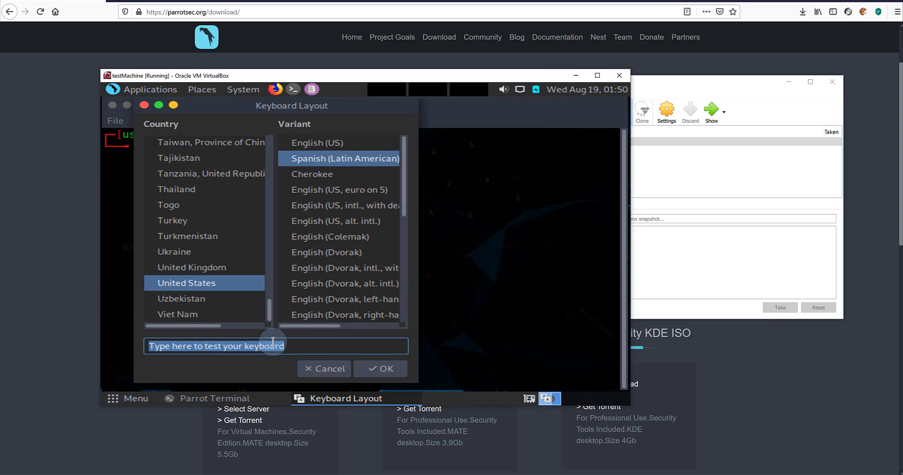
click(333, 144)
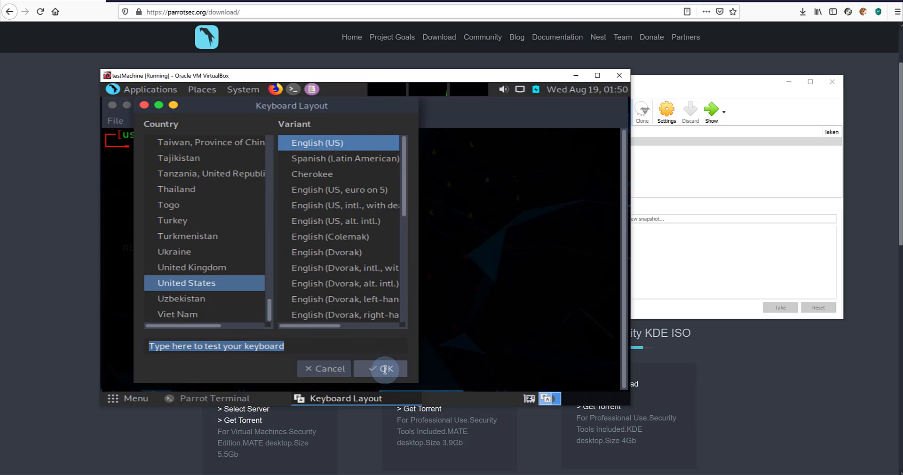
click(385, 369)
- List the home directory with ls and switch to a root shell with sudo su
text(ls)
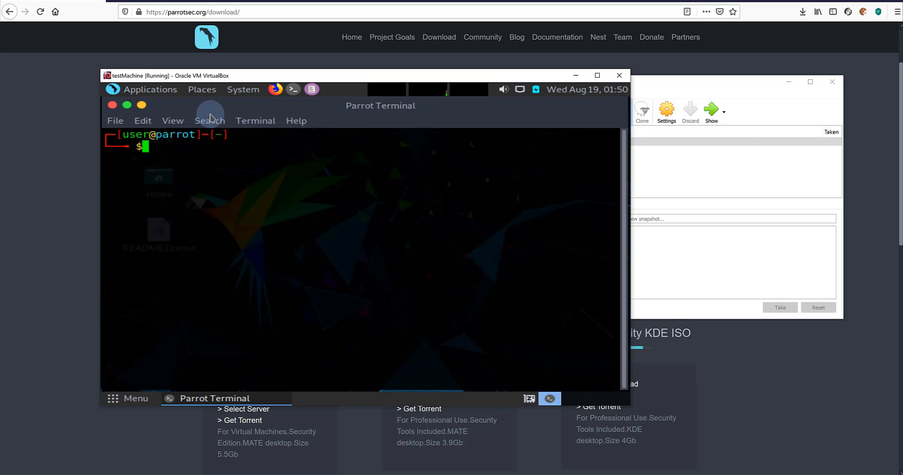
key(Return)
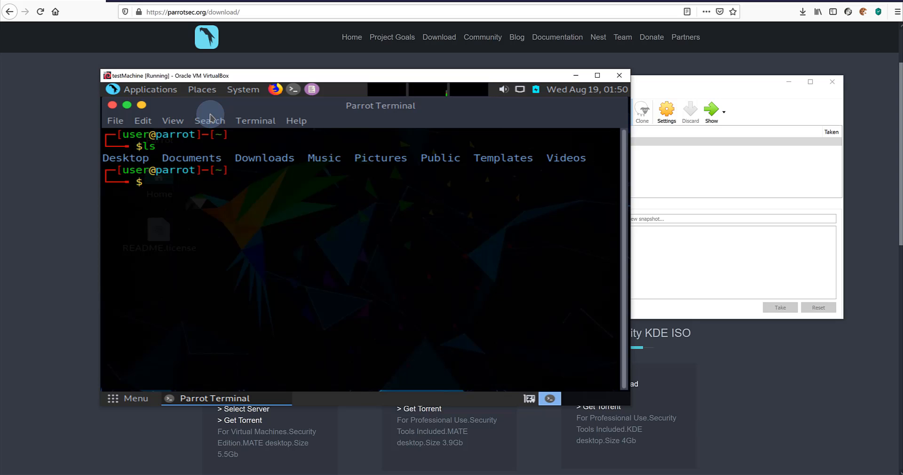
text(sudo su)
key(Return)
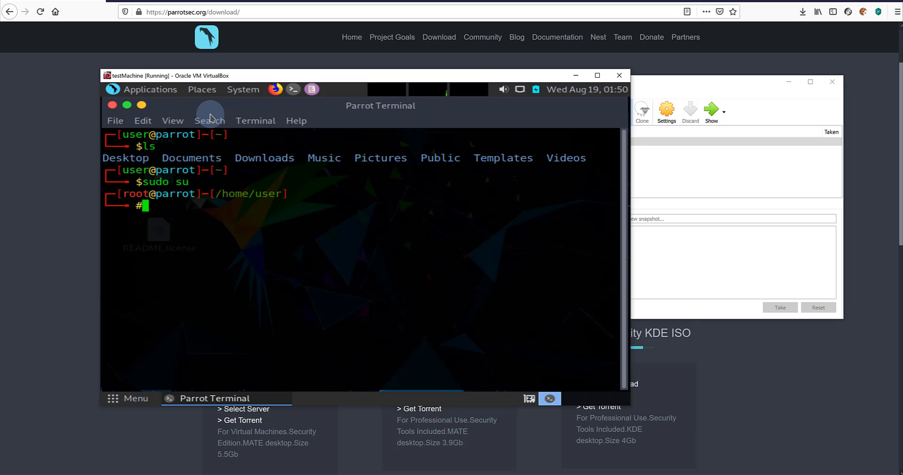
- Enter a few blank lines at the root prompt and clear the terminal
key(Return)
key(Return)
key(Return)
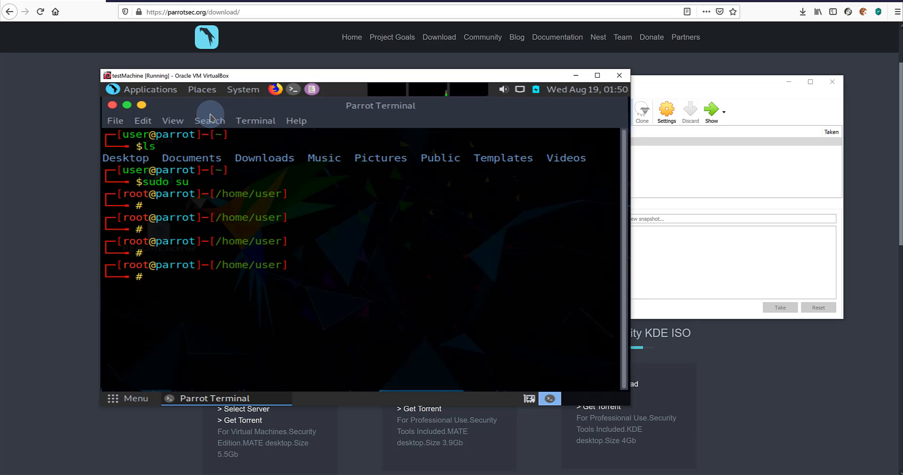
text(clear)
key(Return)
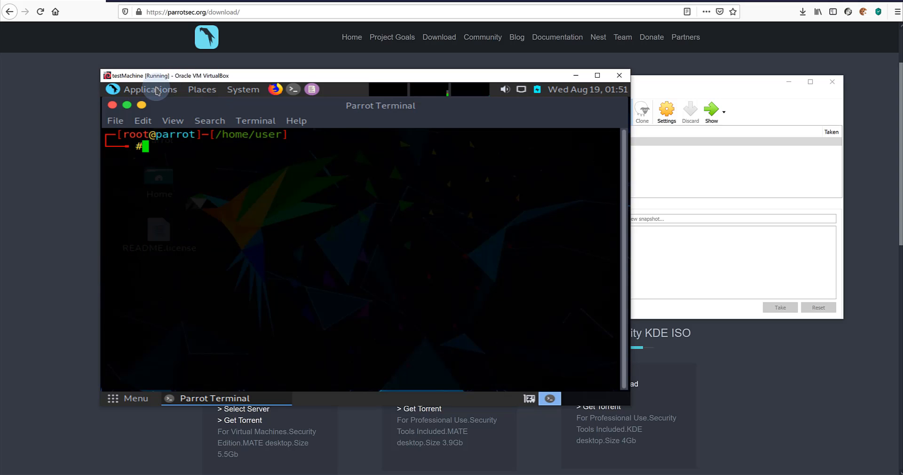
- Launch Wireshark from the Sniffing & Spoofing pentesting tools and move its window off the terminal
click(156, 90)
mouse_move(181, 238)
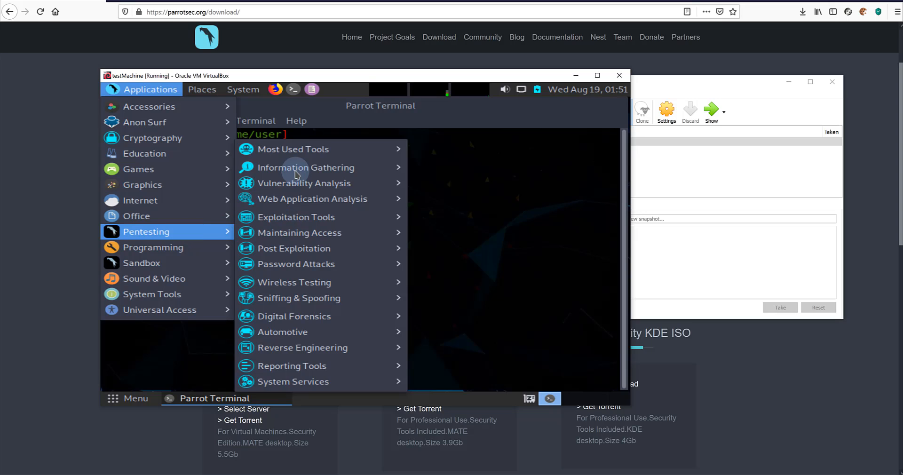
mouse_move(308, 221)
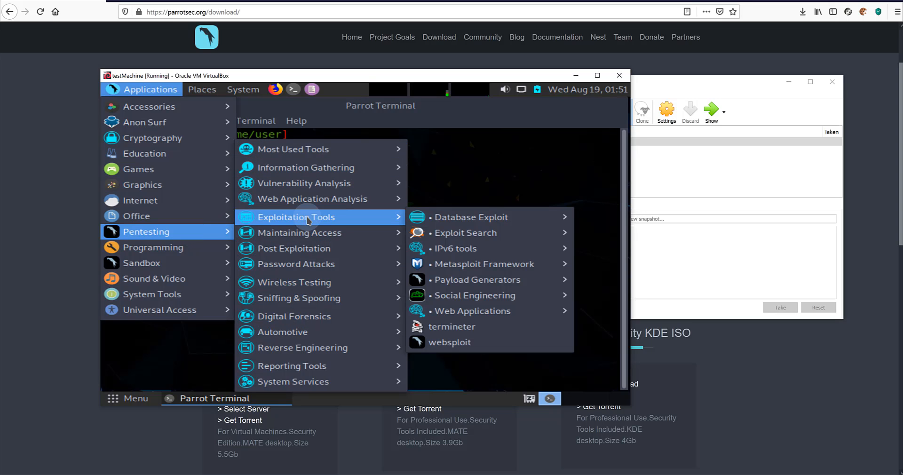
mouse_move(314, 300)
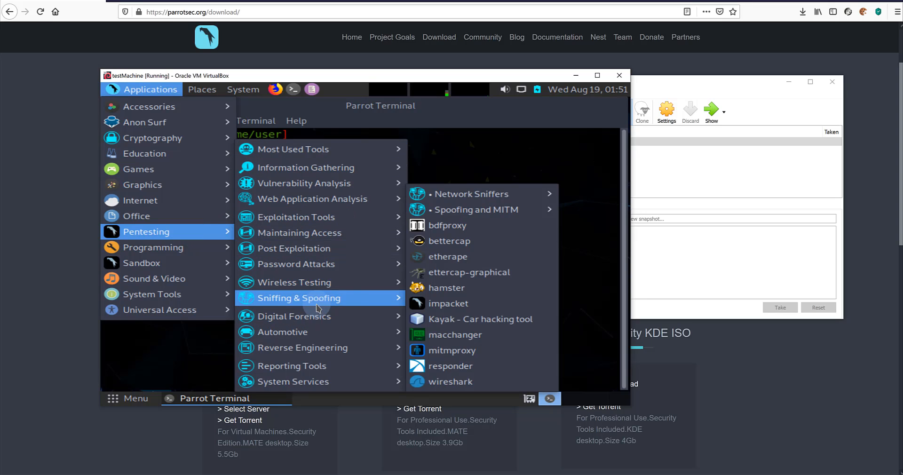
click(468, 384)
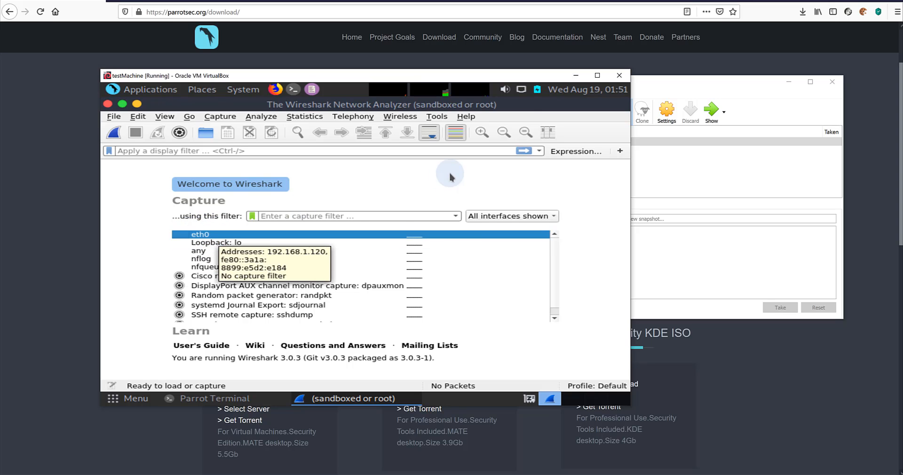
drag(486, 104, 570, 168)
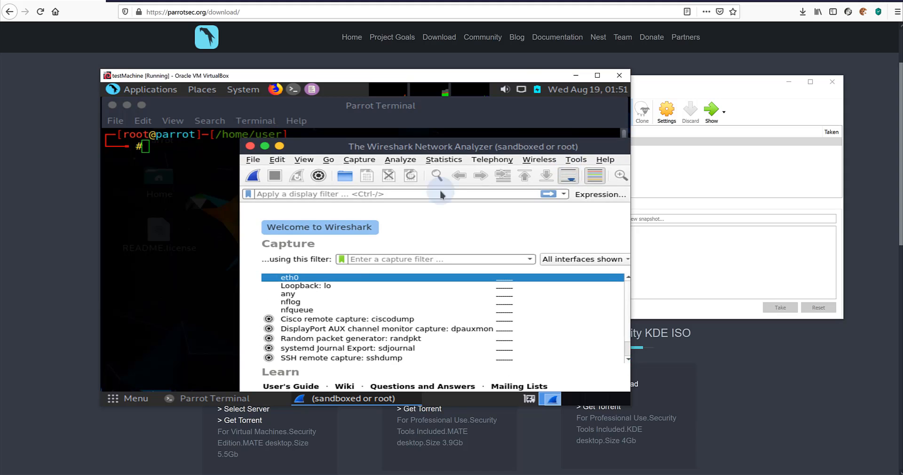
- Run ifconfig in the root terminal and highlight the IPv4 address of eth0
click(216, 210)
text(ifconfig)
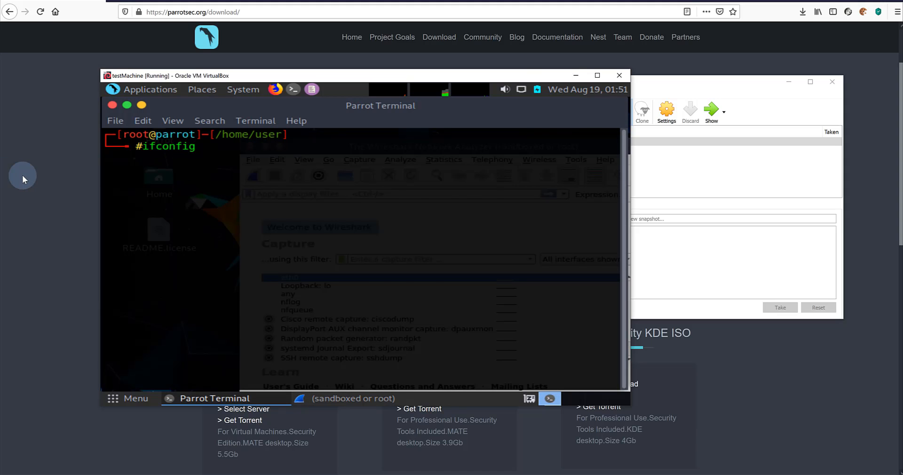
key(Return)
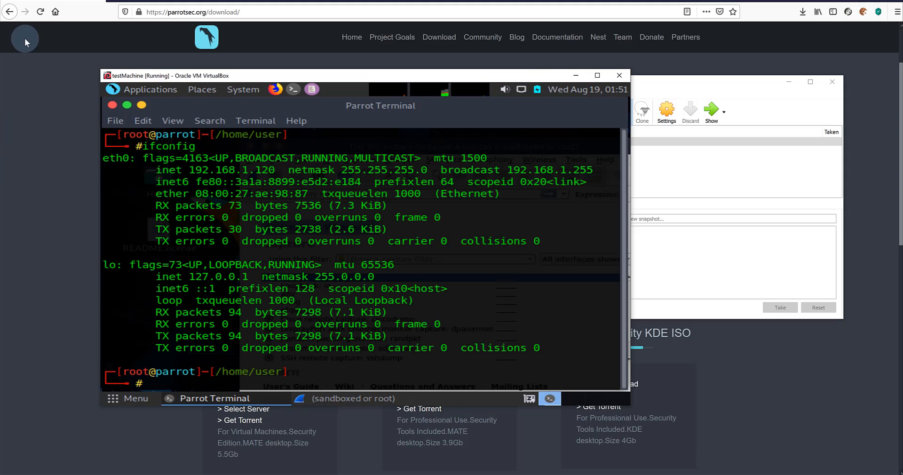
drag(275, 169, 188, 169)
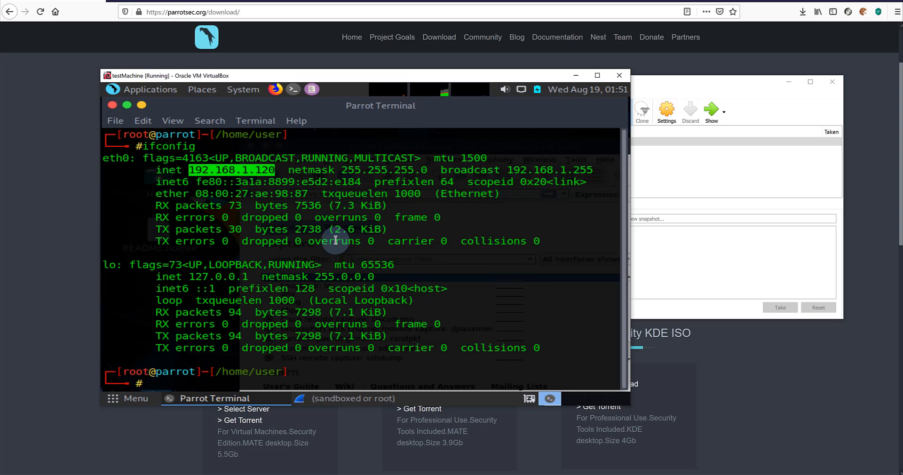
- Test name resolution by pinging google.com, and interrupt the ping
text(ping google.com)
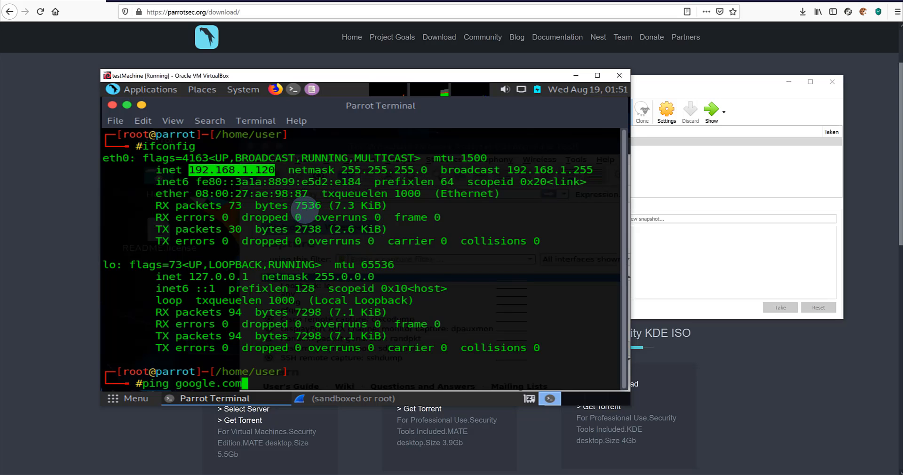
key(Return)
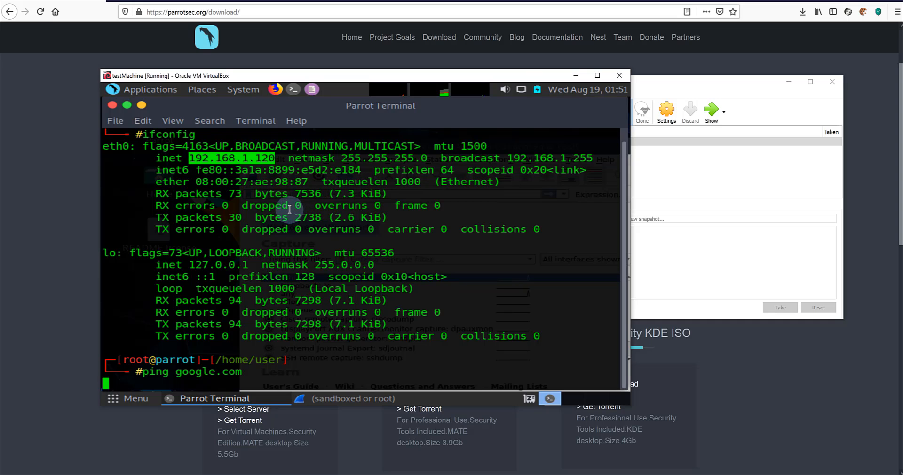
key(ctrl+c)
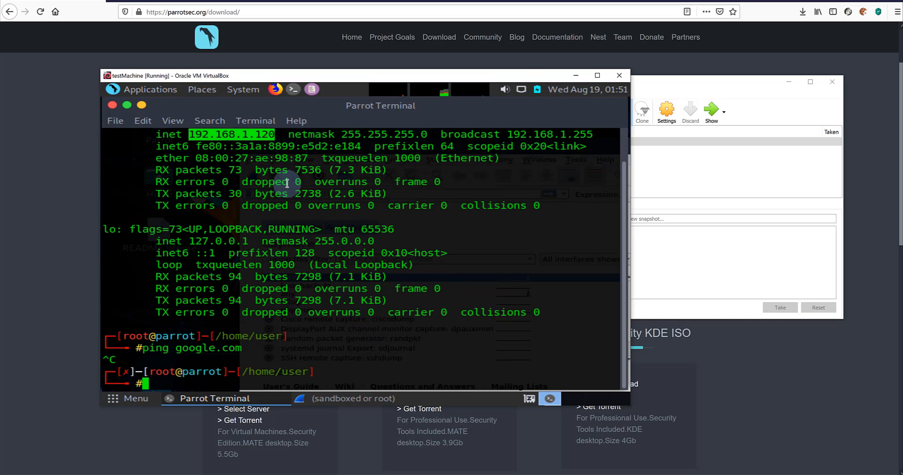
- Test internet connectivity by pinging 8.8.8.8, and stop the ping
text(ping)
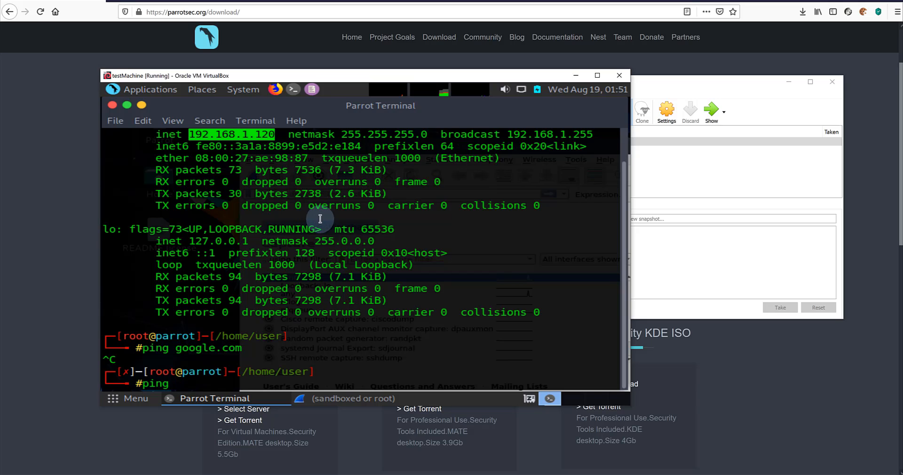
text( 8.8.8.8)
key(Return)
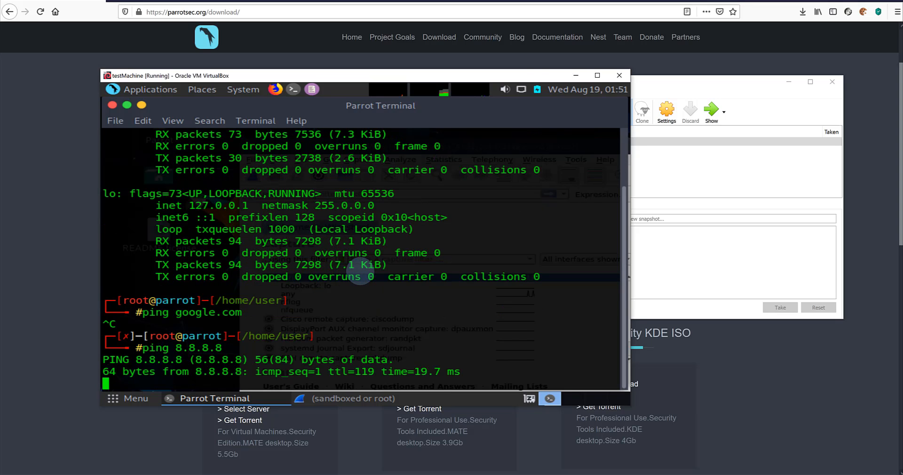
key(ctrl+c)
key(Return)
key(Return)
key(Return)
key(Return)
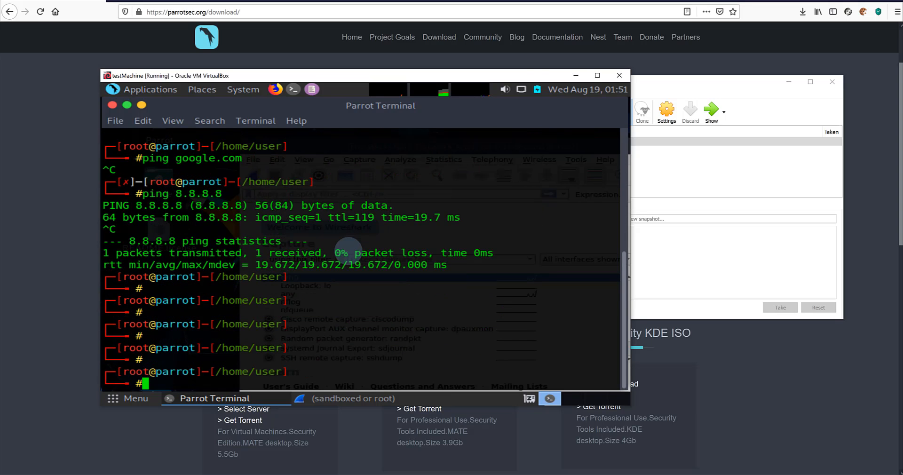
- Open the DNS resolver configuration file /etc/resolv.conf in nano from the root terminal
text(na)
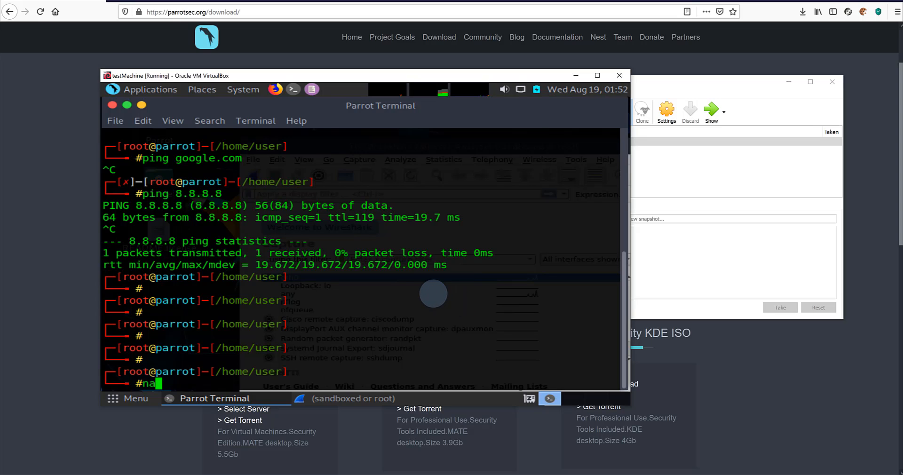
text(no /etc/)
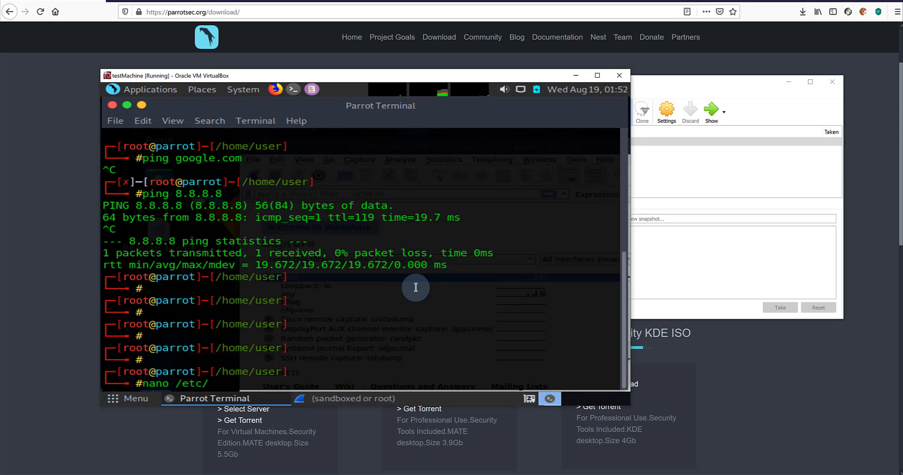
text(hons)
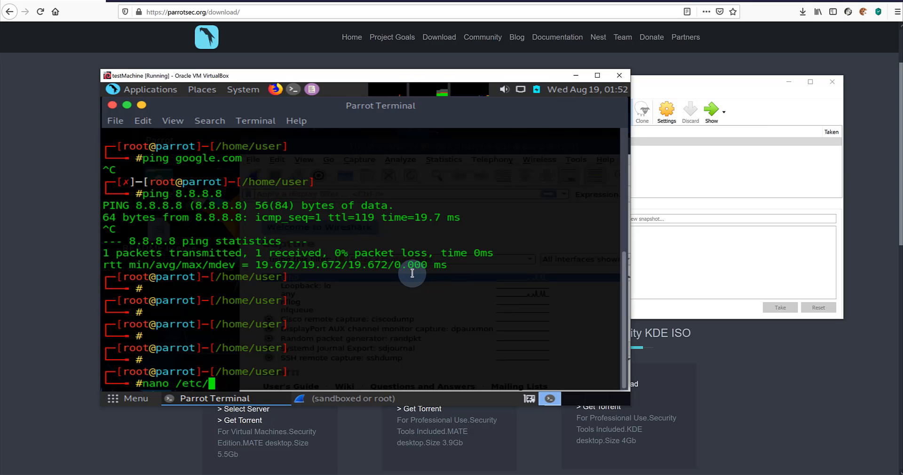
text(reos)
key(BackSpace)
key(BackSpace)
text(s)
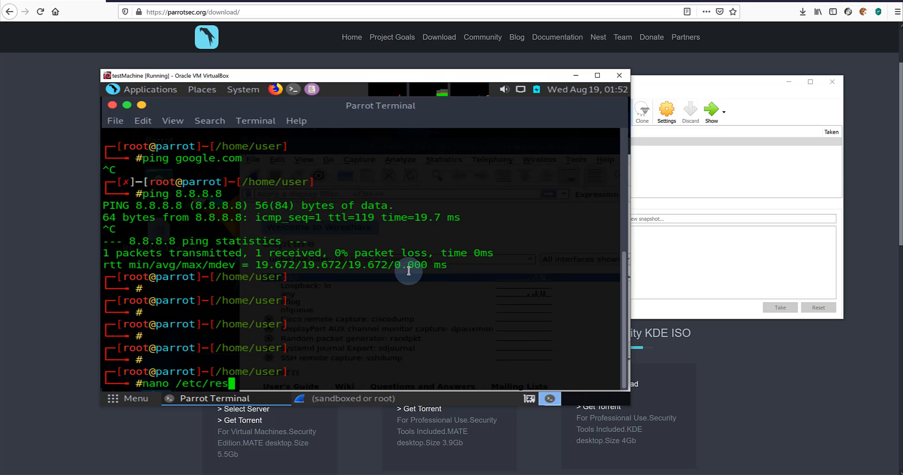
key(Tab)
text(.conf)
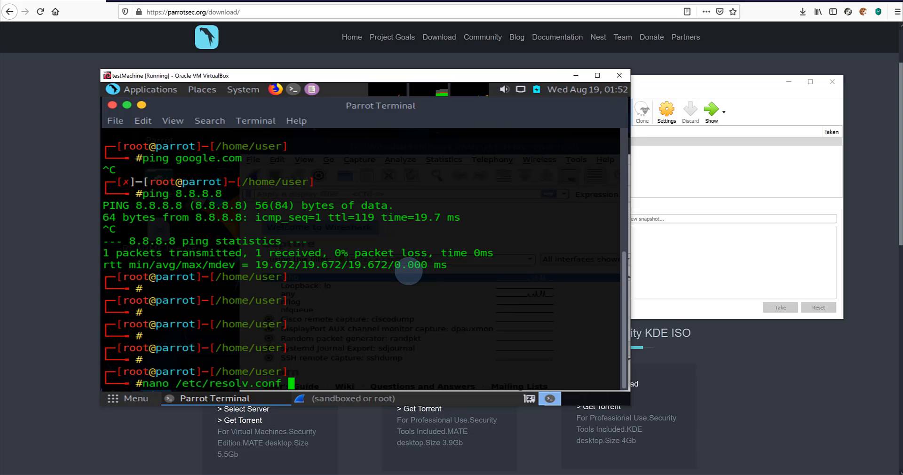
key(Return)
- Add the line "nameserver 8.8.8.8" above the existing nameserver entry, then save the file and exit nano
key(Return)
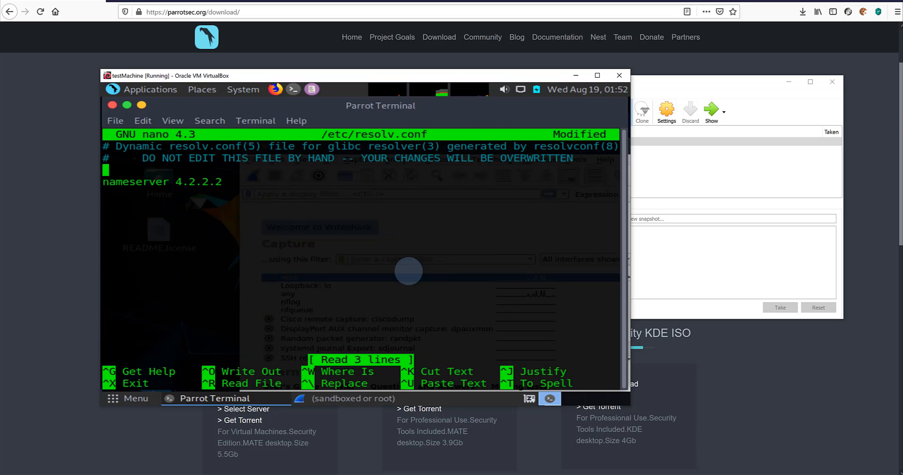
text(nameserver 8.8.8.8)
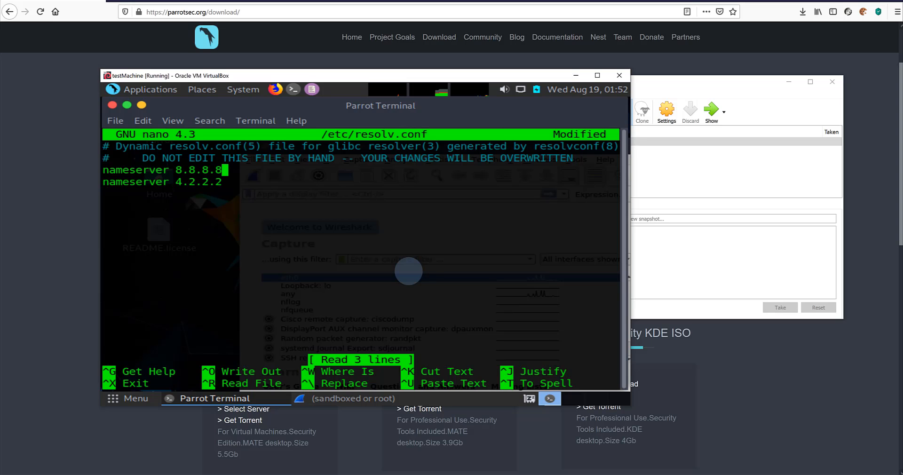
key(ctrl+x)
key(y)
key(Return)
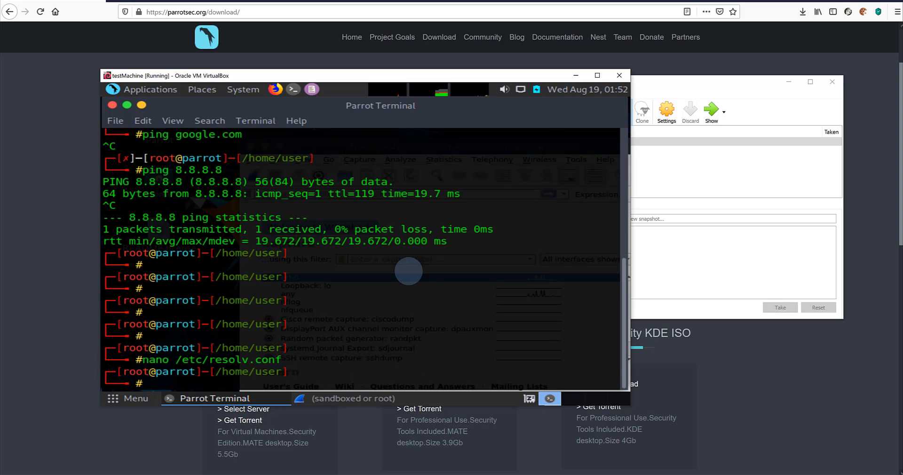
- Clear the terminal and test name resolution by pinging google.com, stopping the ping after a few replies
text(clear)
key(Return)
text(ping)
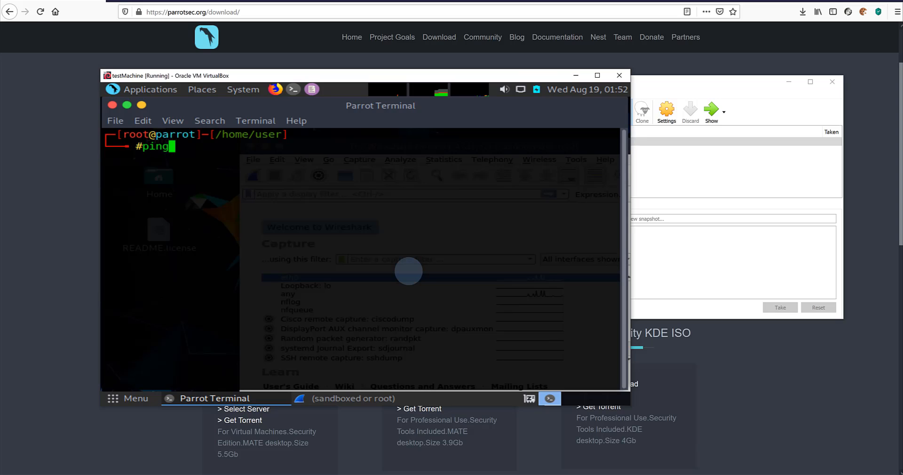
text( googl)
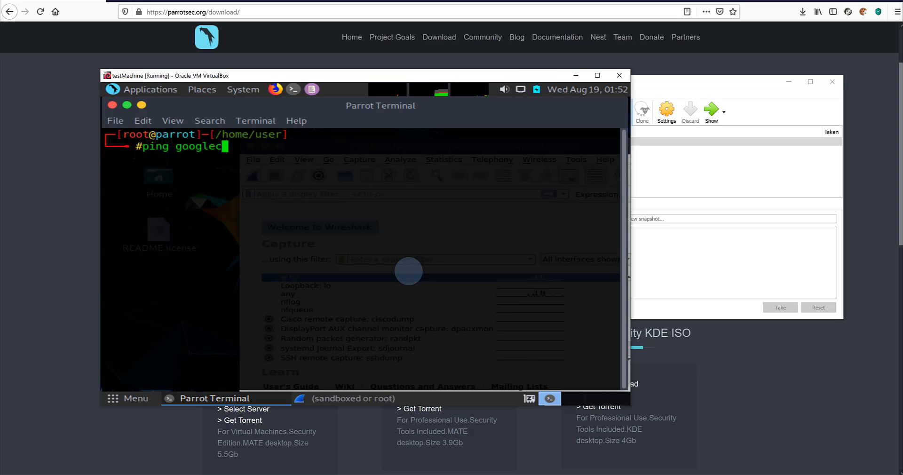
text(ec)
key(BackSpace)
text(.com)
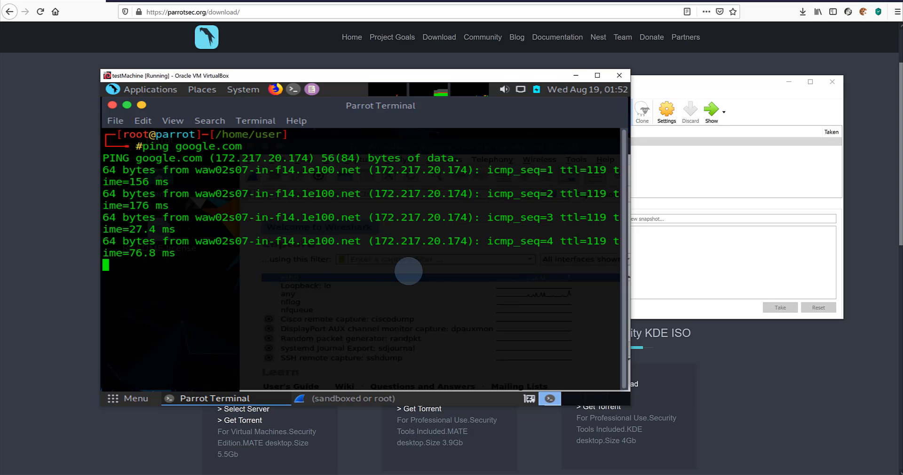
key(ctrl+c)
key(Return)
- Clear the terminal, list the machine's IP addresses with "ip add | grep inet", and highlight part of the eth0 entry
text(clear)
key(Return)
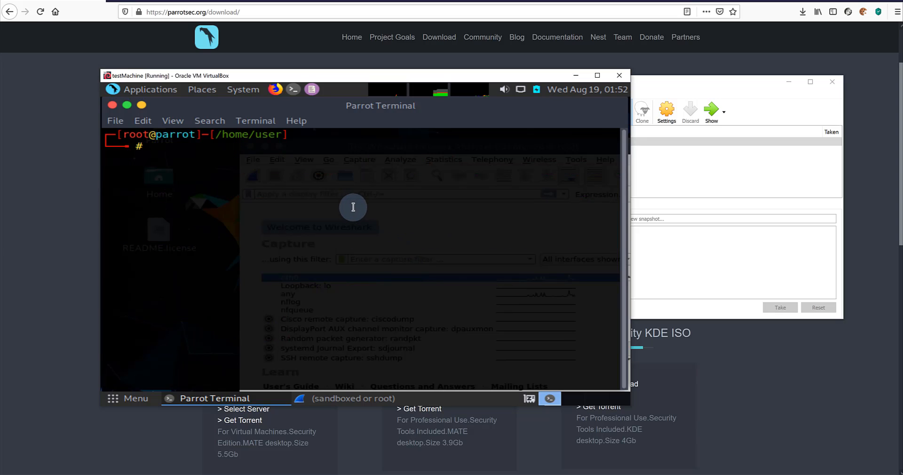
text(ip add |)
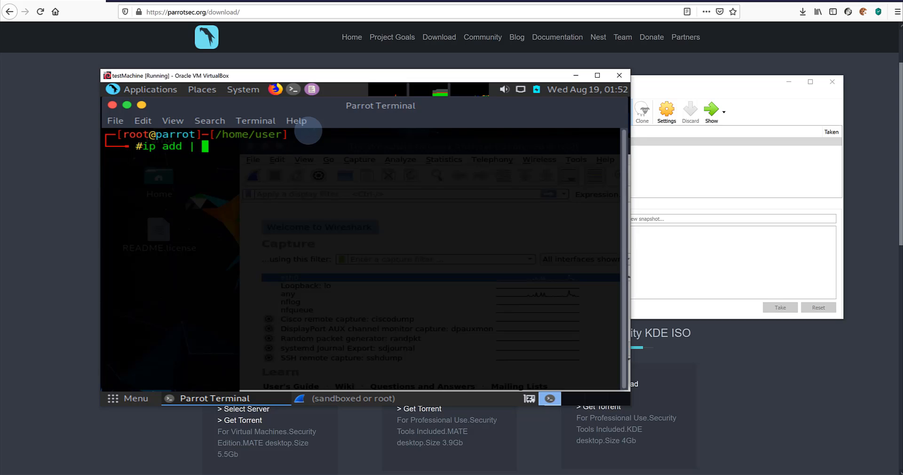
text( grep inet)
key(Return)
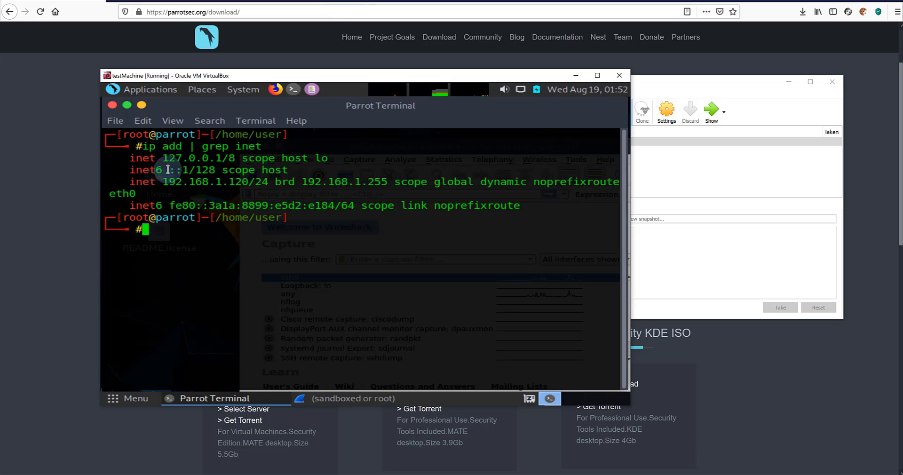
mouse_move(164, 181)
mouse_down()
mouse_move(268, 183)
mouse_move(173, 194)
mouse_up()
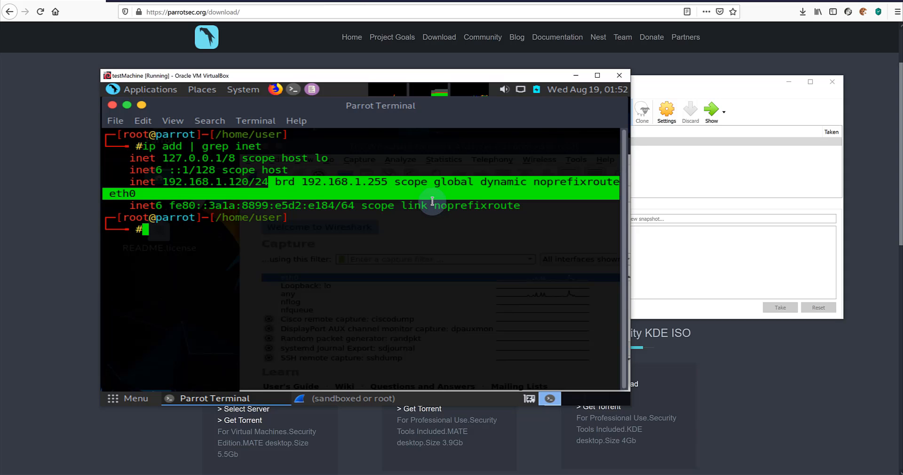
- Minimize the terminal and start a Wireshark packet capture on the eth0 interface
click(142, 105)
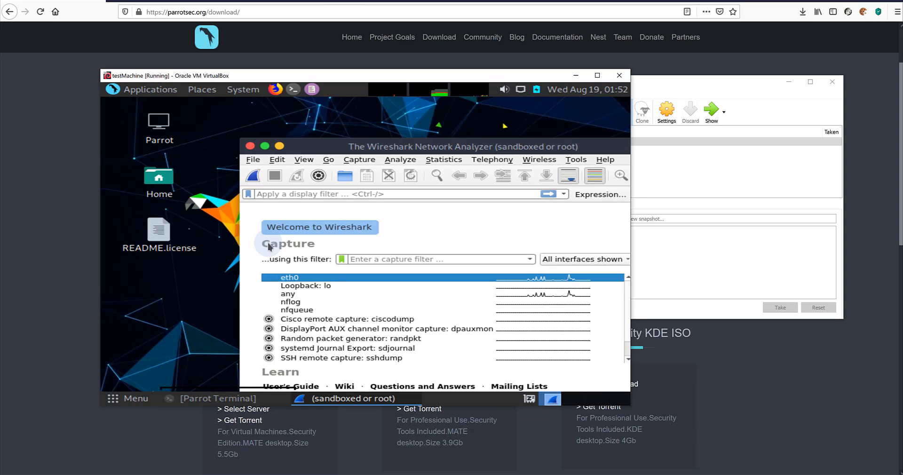
click(467, 281)
click(252, 176)
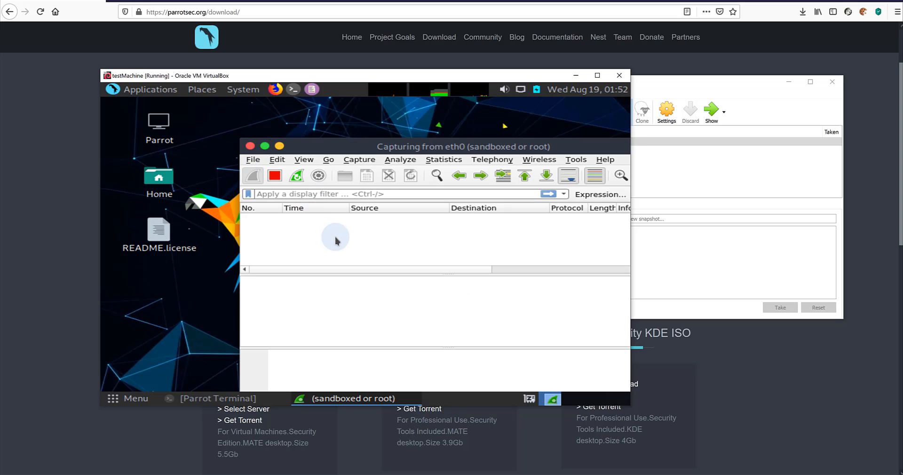
- Return to the terminal and generate traffic for the running capture by pinging google.com, then stop the ping
click(234, 398)
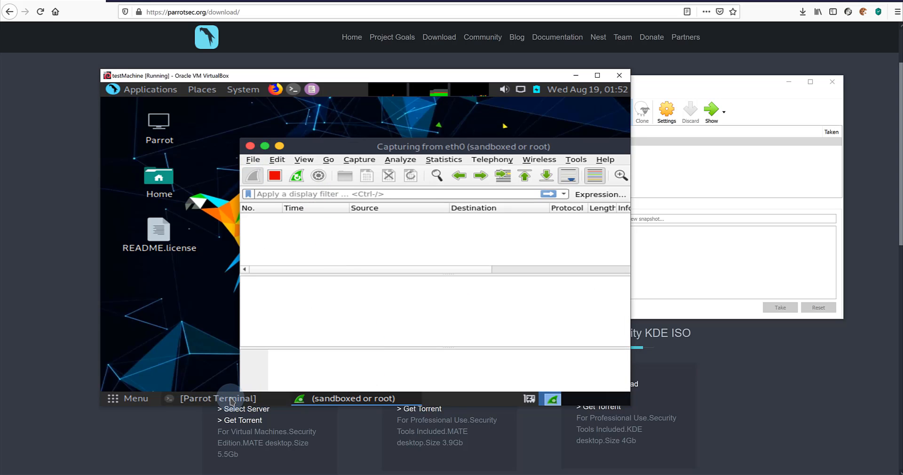
text(ping )
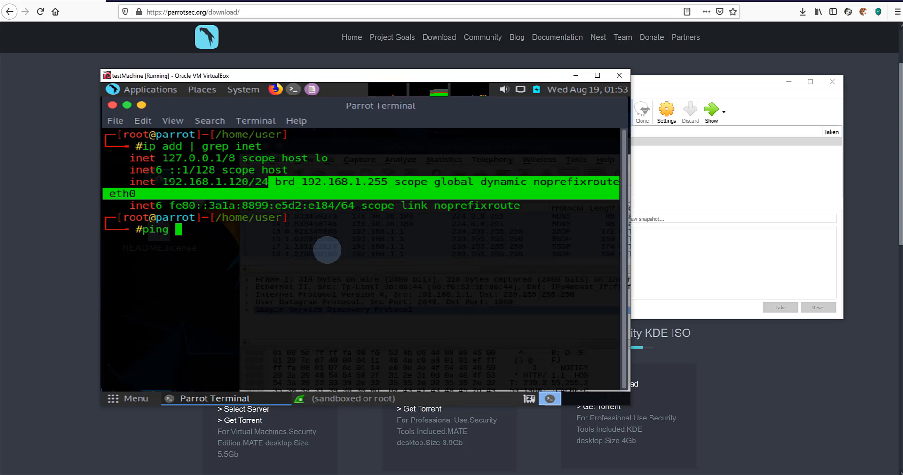
text(google)
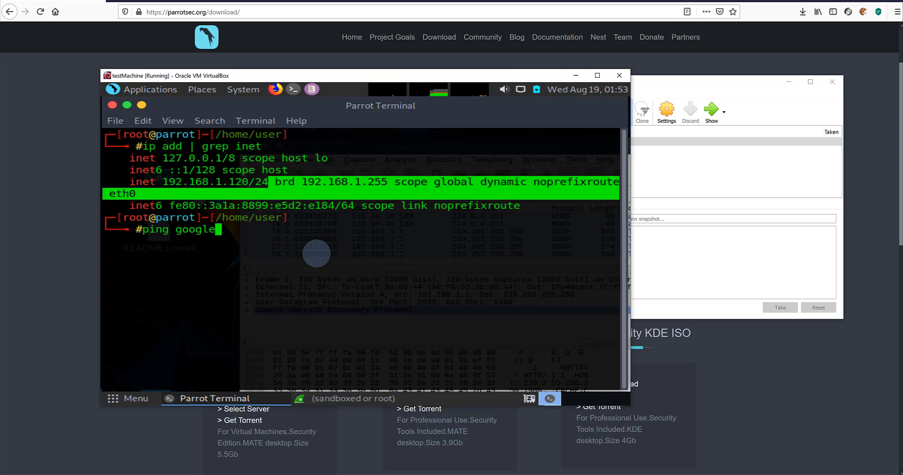
text(.com)
key(Return)
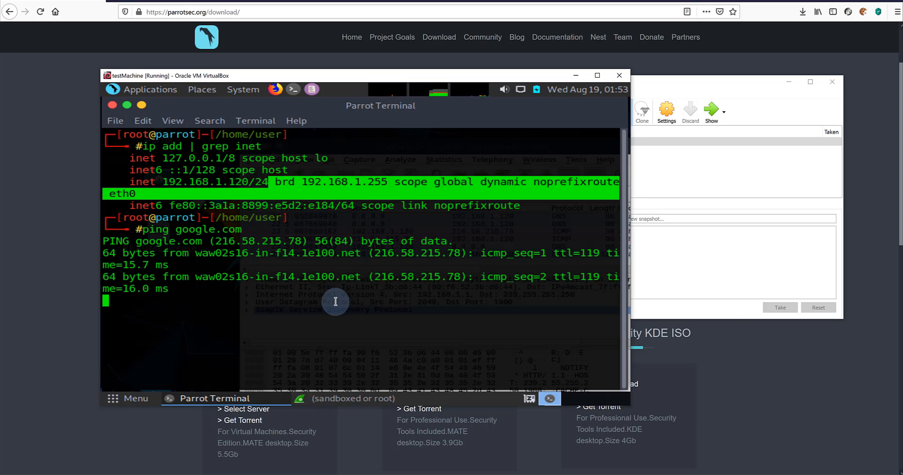
key(ctrl+c)
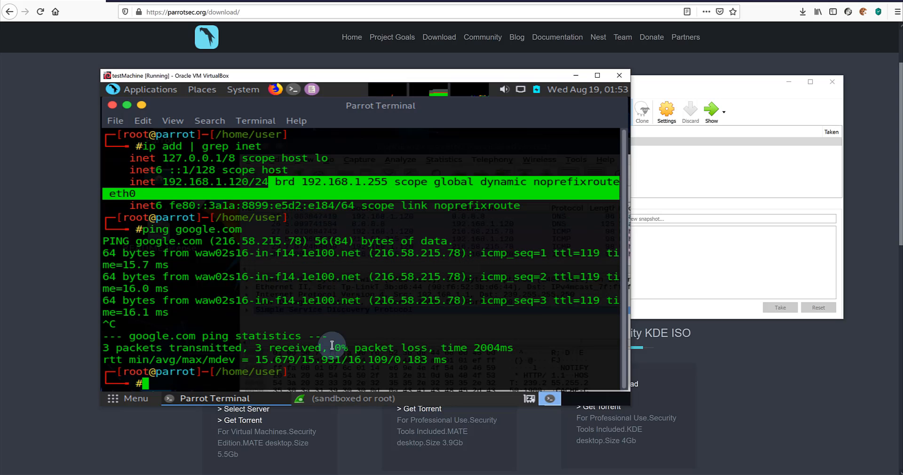
- Bring Wireshark back to the front and filter the captured packets to icmp
click(333, 401)
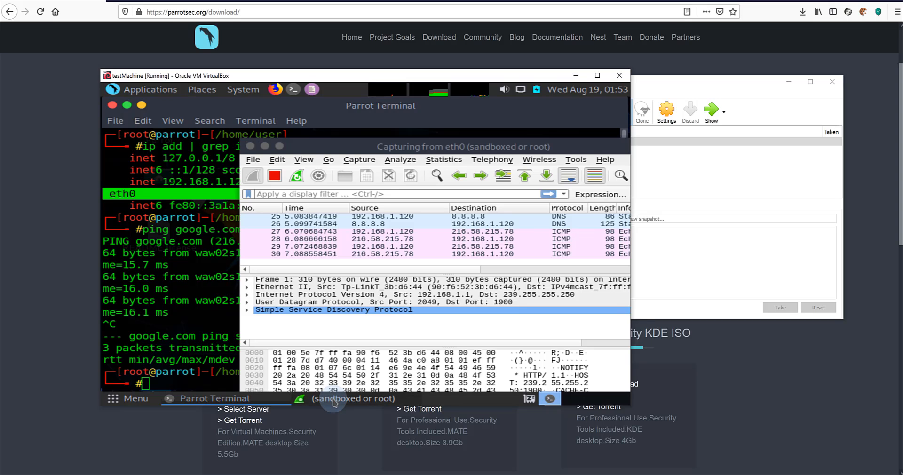
click(359, 192)
text(icmp)
key(Return)
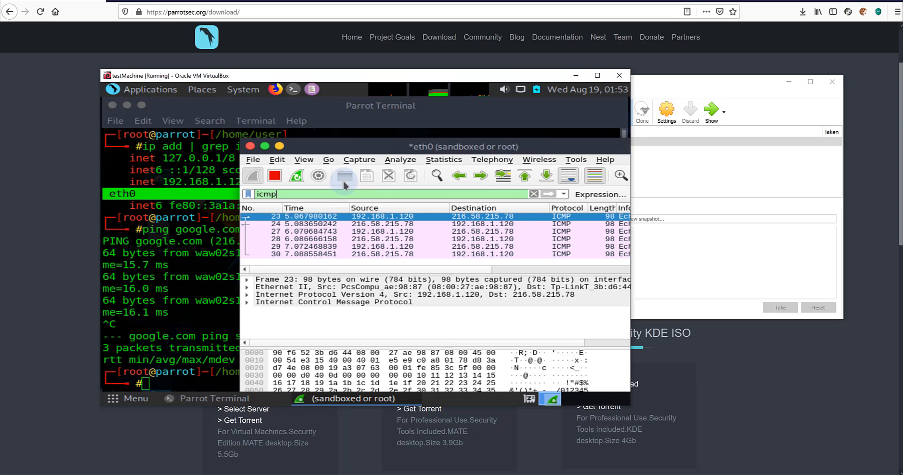
- Inspect the Internet Protocol Version 4 details and source address bytes of ICMP packet 27, moving the Wireshark window fully into view
click(391, 232)
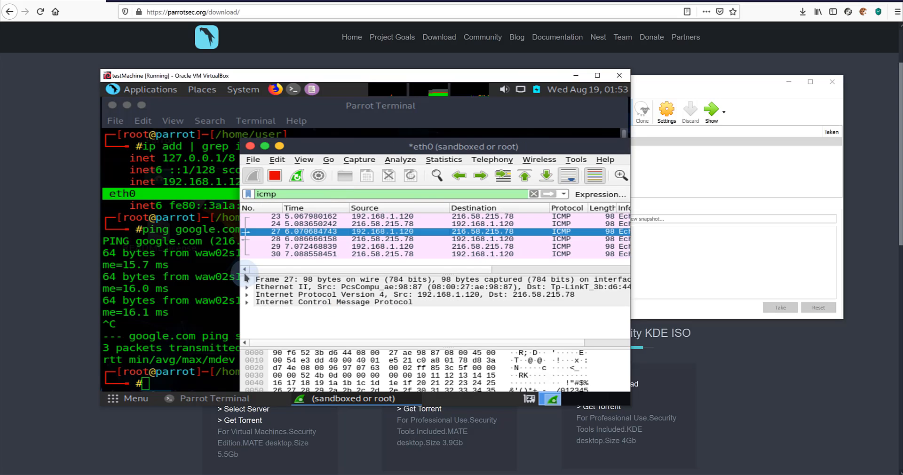
click(247, 302)
click(247, 294)
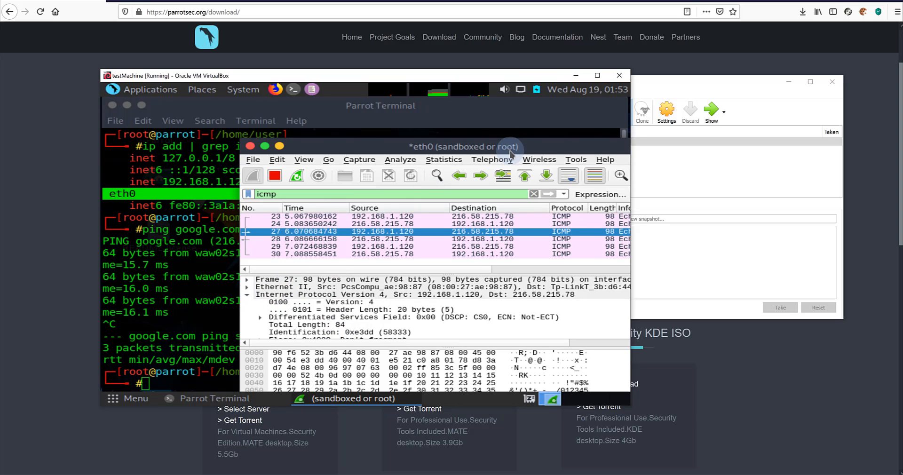
drag(510, 154, 443, 153)
click(501, 360)
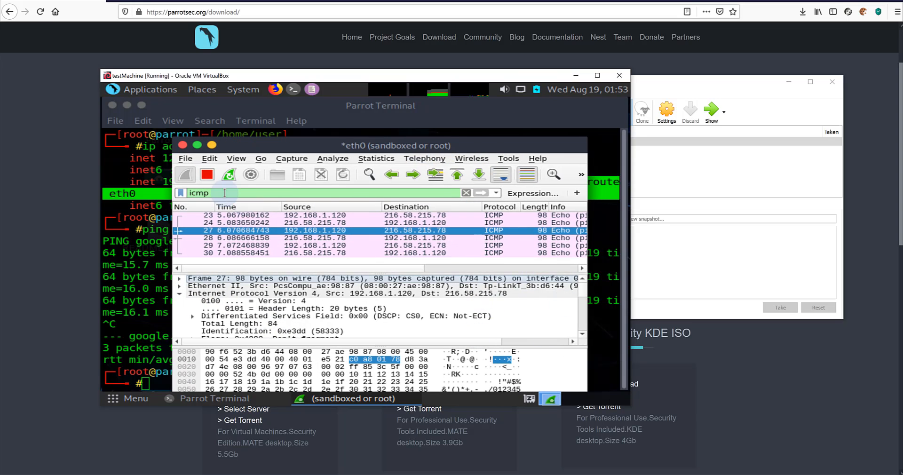
- Stop the eth0 capture and close Wireshark without saving the captured packets
click(207, 175)
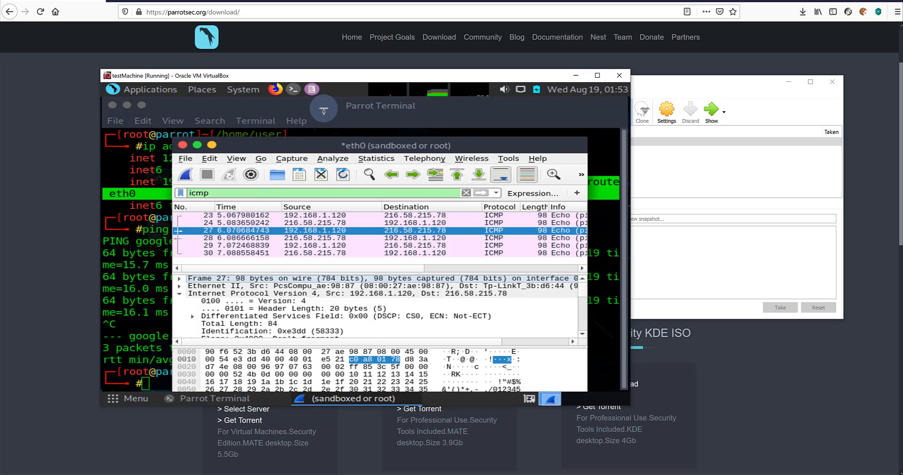
click(185, 147)
click(354, 247)
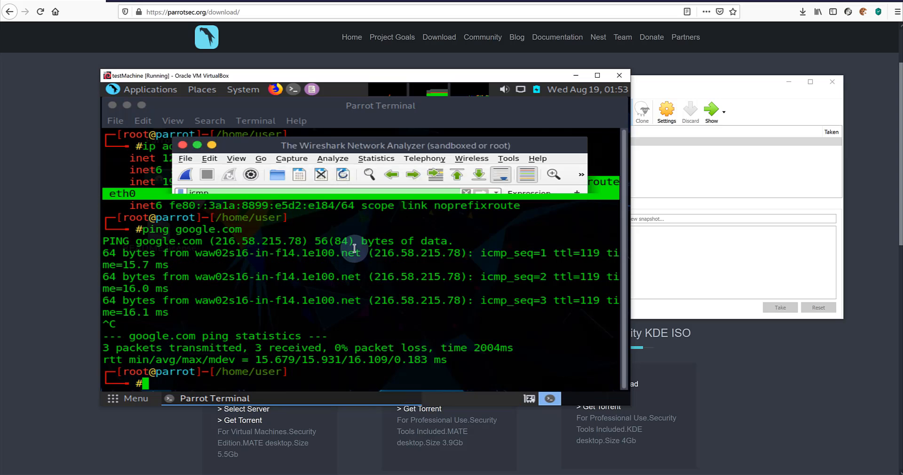
- Clear the terminal, display the tcpdump help with "tcpdump --help", and highlight the -i interface option
text(clear)
key(Return)
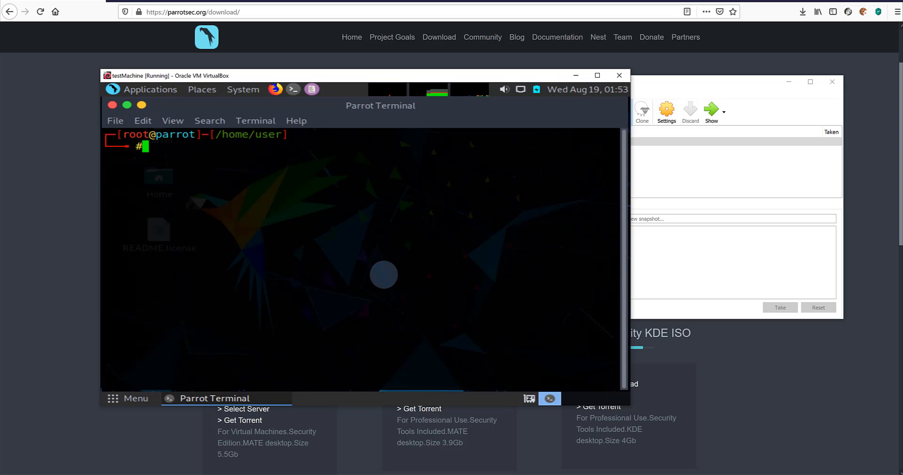
text(tcp)
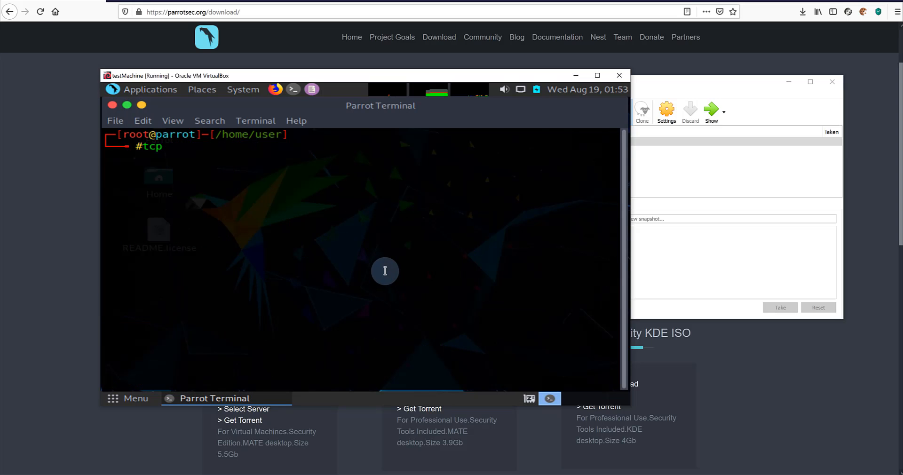
text(dump --help)
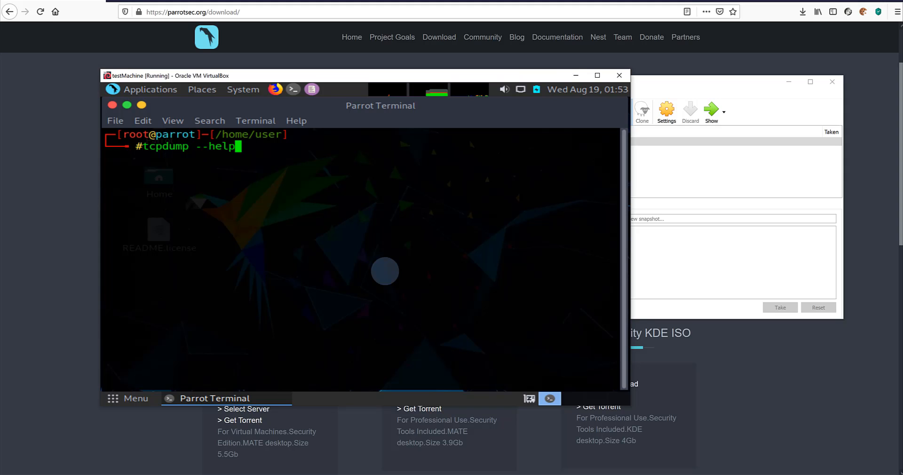
key(Return)
triple_click(228, 311)
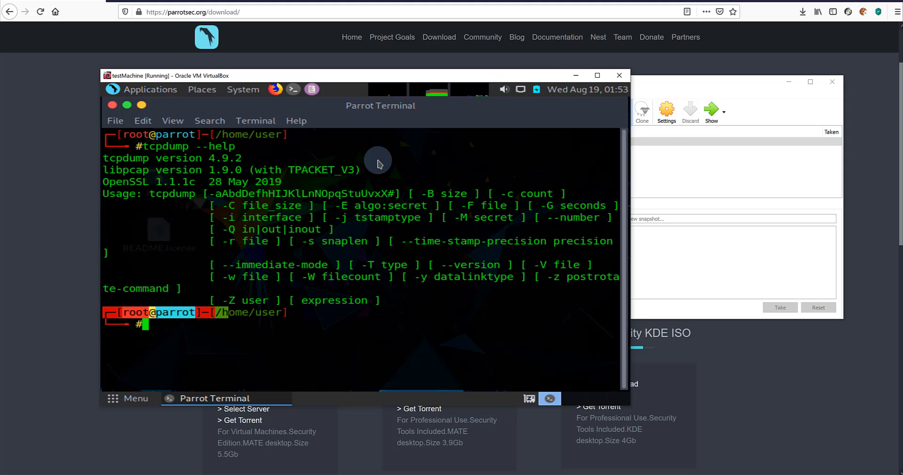
click(273, 219)
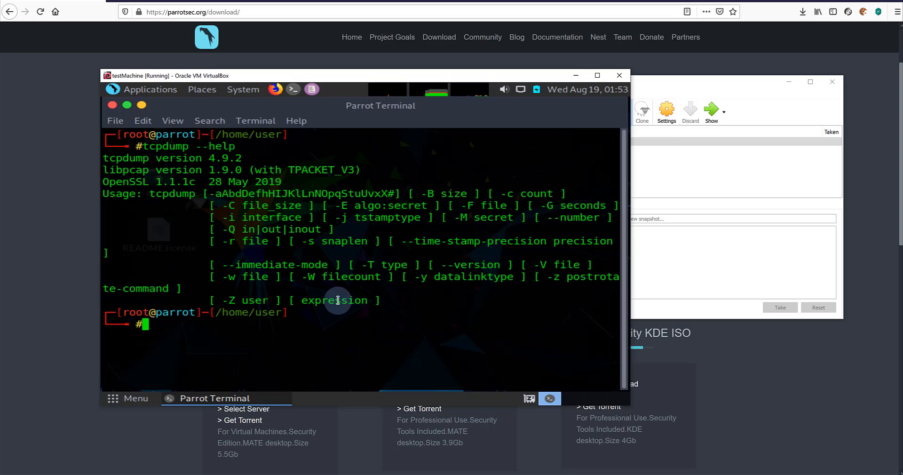
drag(216, 217, 261, 218)
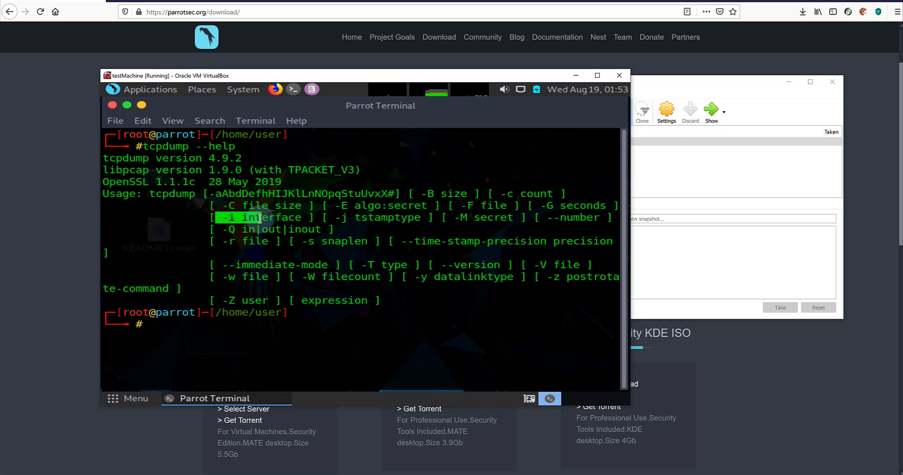
- Start a live packet capture on the eth0 interface with "tcpdump -i eth0"
key(Up)
key(BackSpace)
key(BackSpace)
key(BackSpace)
key(BackSpace)
key(BackSpace)
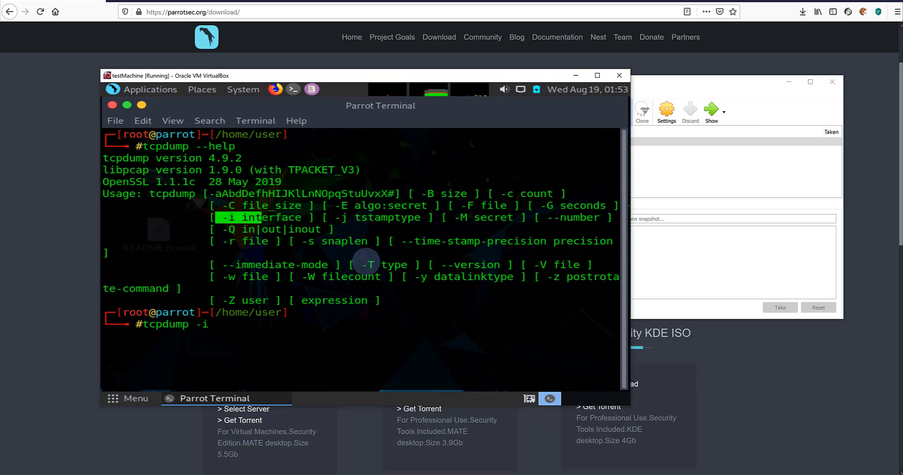
text(i eth0)
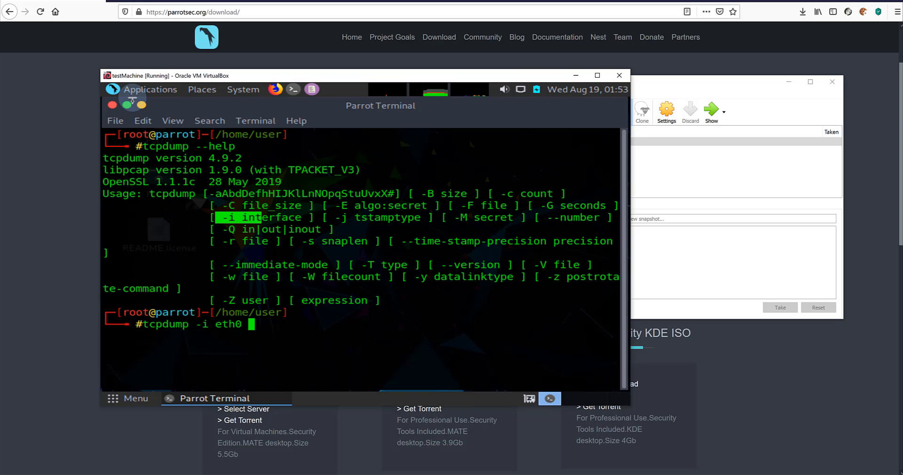
key(Return)
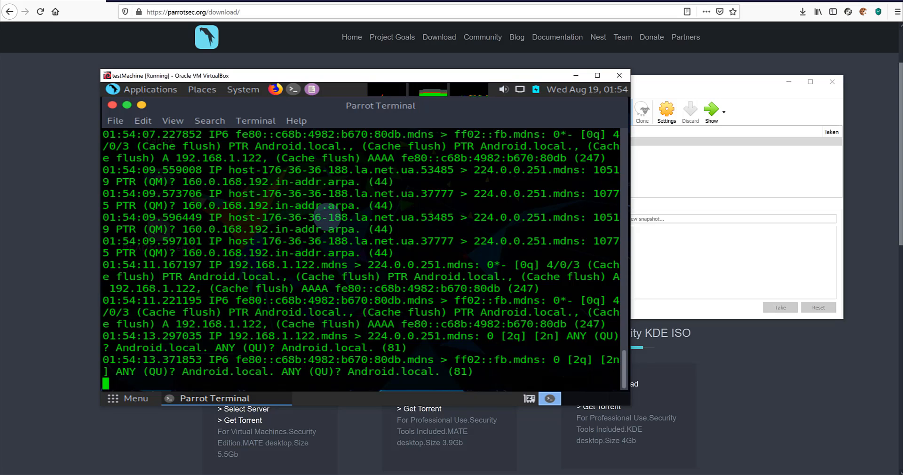
- Try to interrupt the running tcpdump capture on eth0
key(ctrl+c)
key(Return)
key(Return)
key(Return)
key(Return)
key(ctrl+c)
key(ctrl+c)
key(ctrl+c)
key(ctrl+c)
key(ctrl+c)
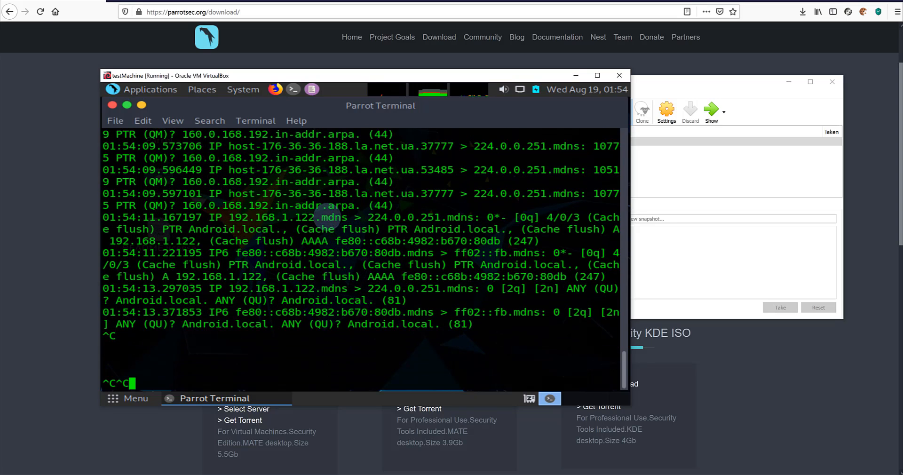
key(Return)
key(Return)
key(Return)
key(Return)
key(Return)
key(Return)
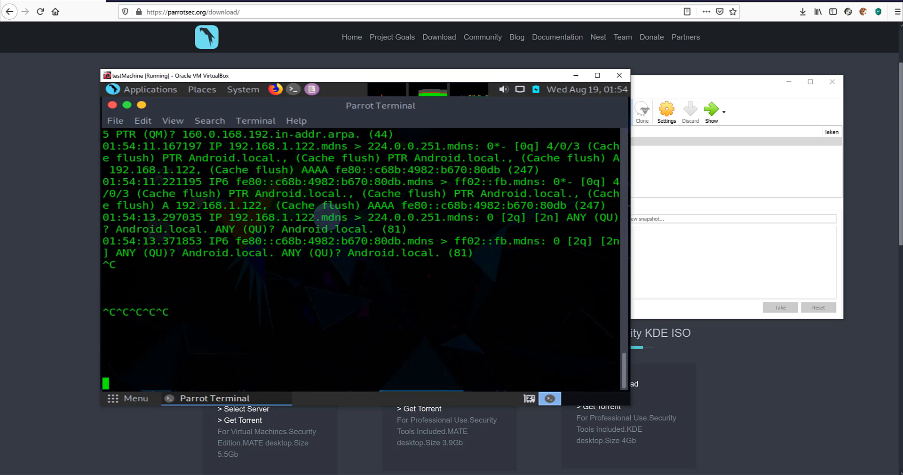
key(ctrl+c)
key(ctrl+c)
key(ctrl+c)
key(ctrl+c)
key(Return)
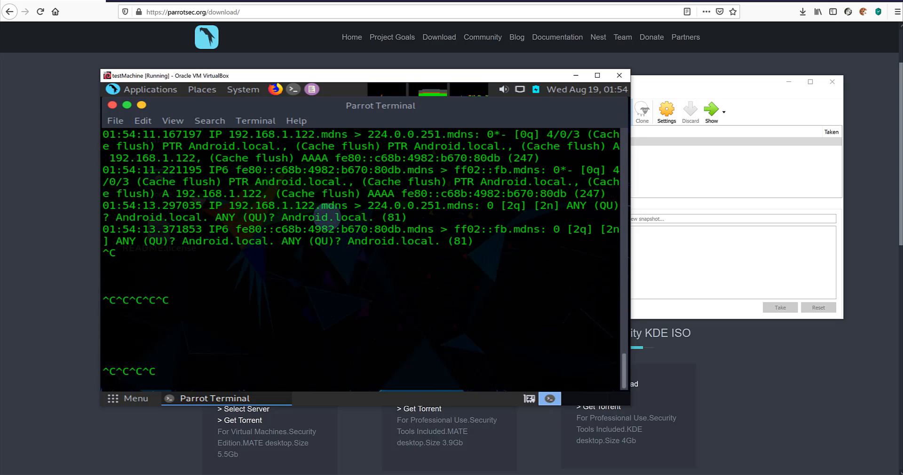
- Suspend the running tcpdump job and clear the terminal
key(ctrl+z)
text(clear)
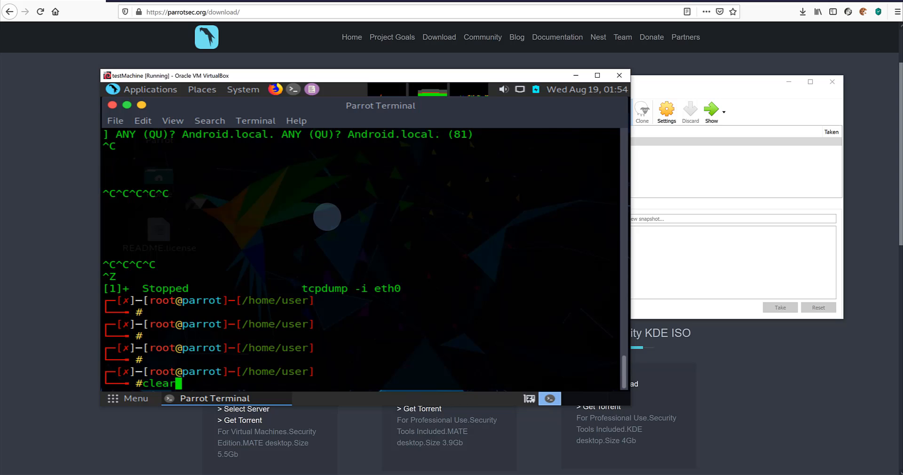
key(Return)
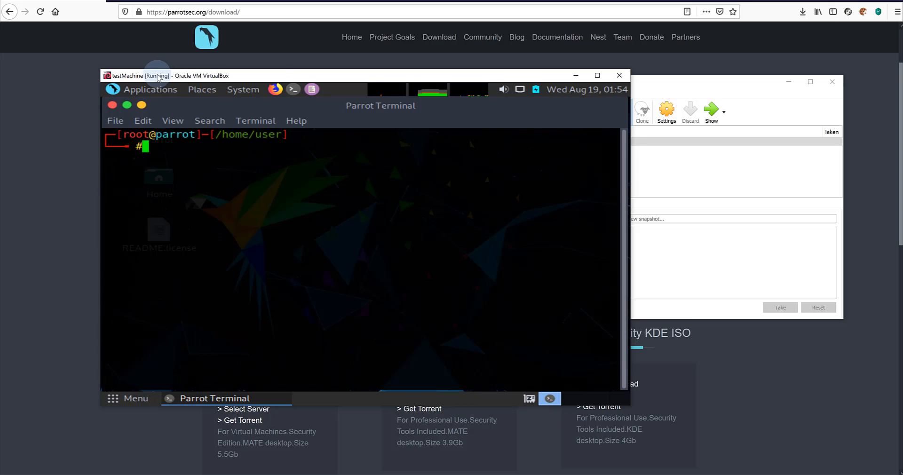
- Look over the Sniffing & Spoofing tools among the pentesting applications, and display the arpspoof usage with "arpspoof --help"
click(150, 90)
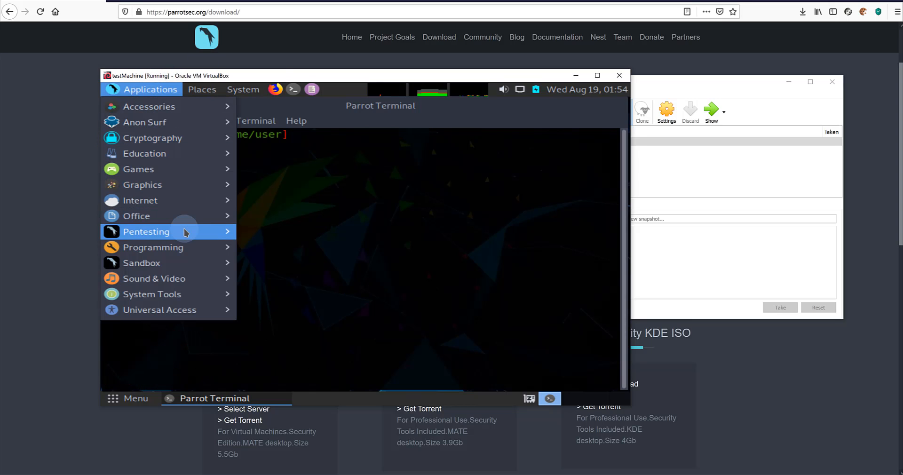
mouse_move(188, 232)
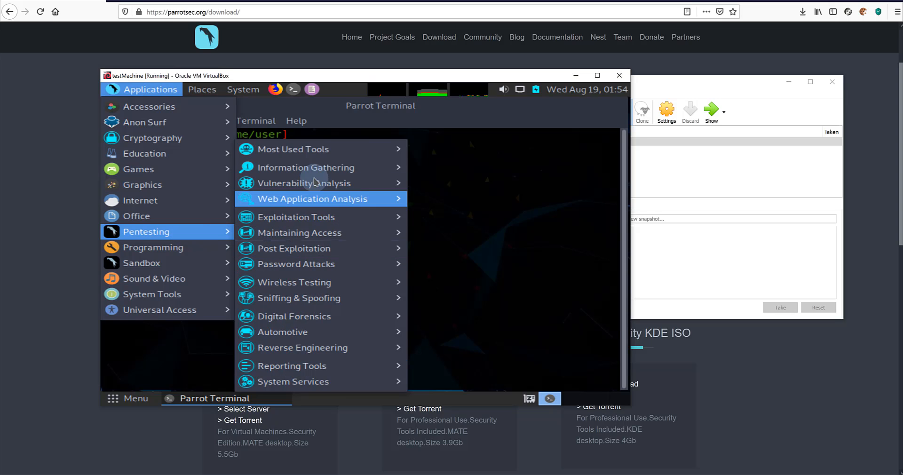
mouse_move(318, 183)
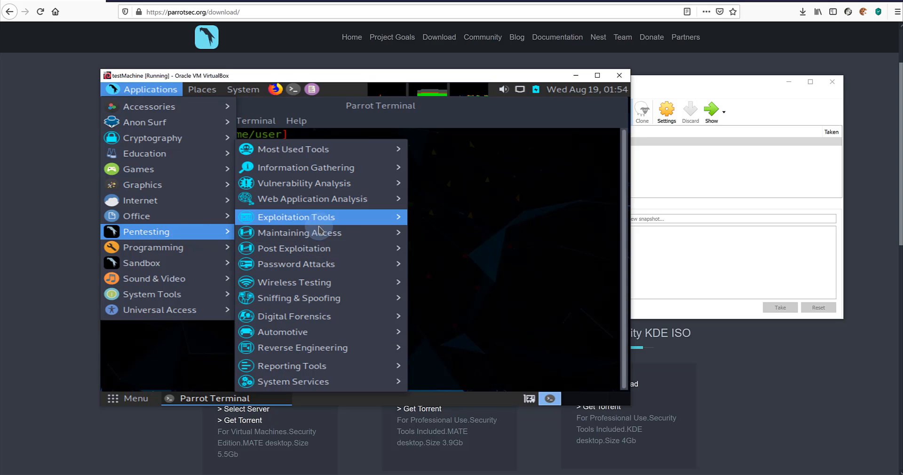
mouse_move(322, 287)
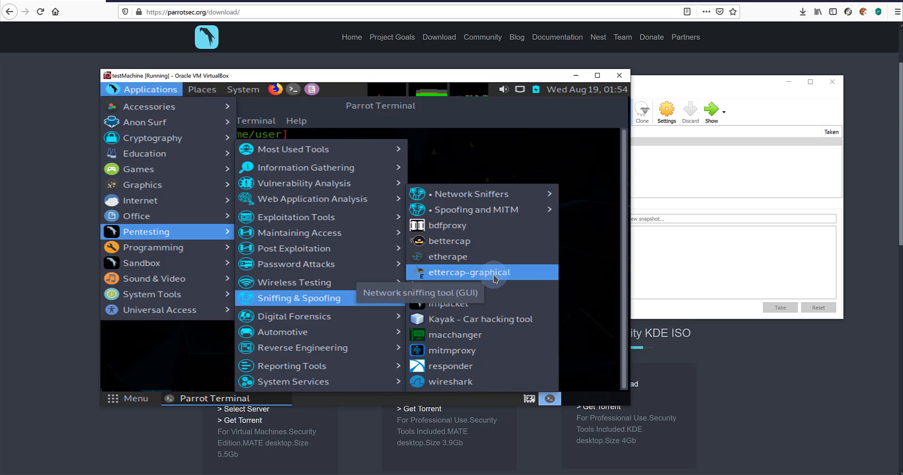
click(440, 152)
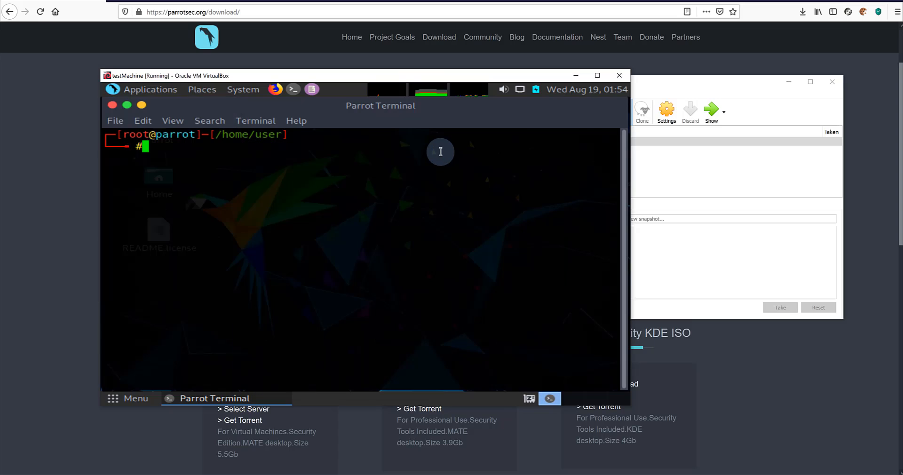
text(arpspi)
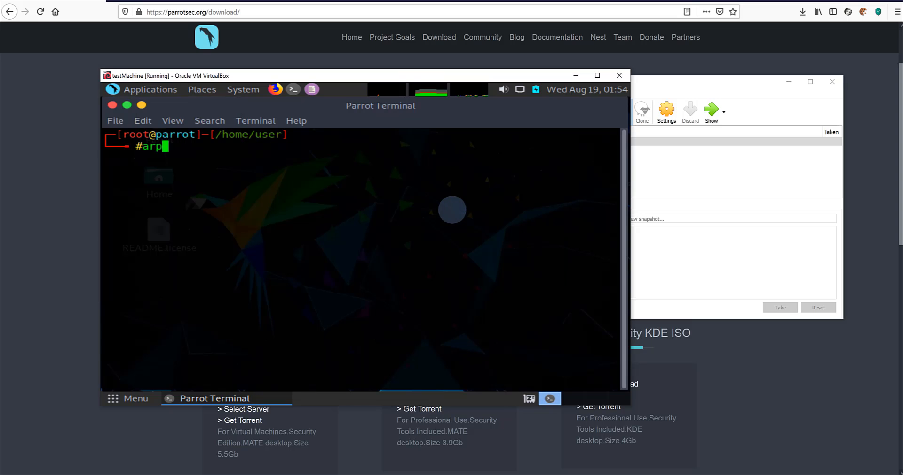
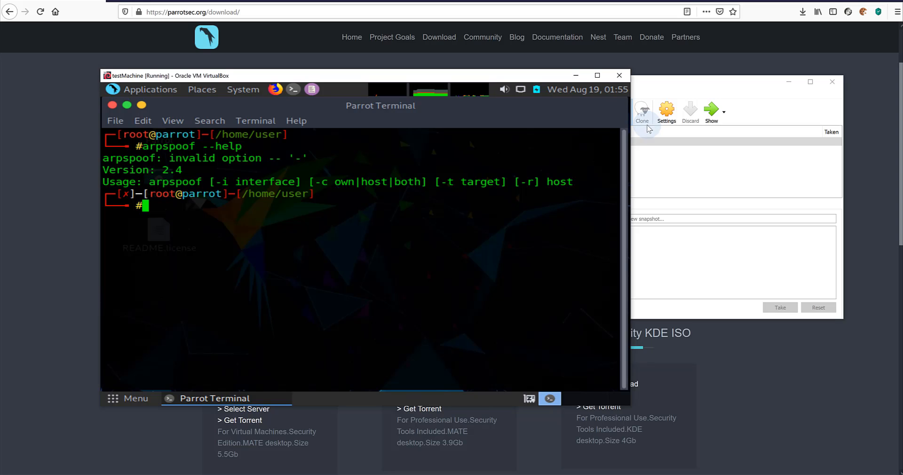
- Shut down the Parrot guest system from the terminal with the "halt" command
text(hal.t)
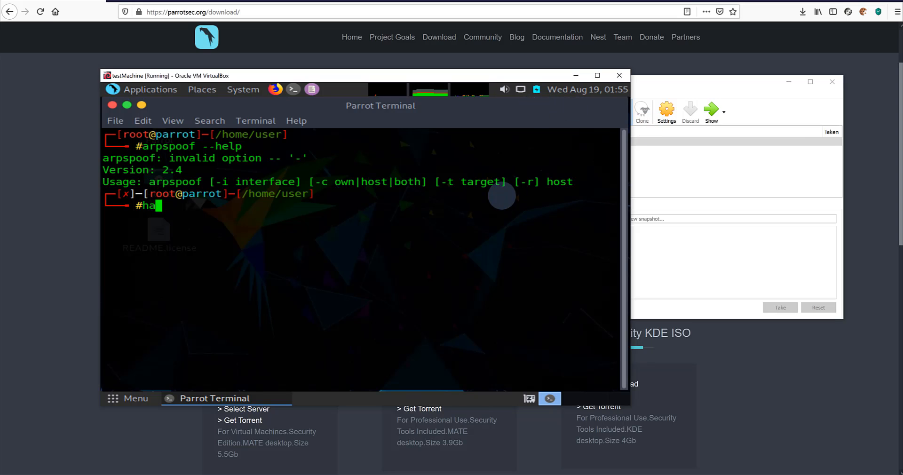
key(Return)
text(hall)
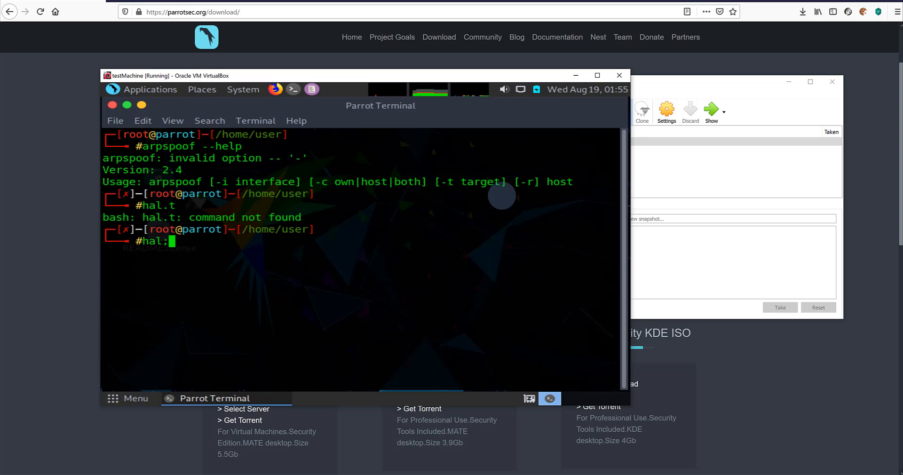
key(BackSpace)
text(t)
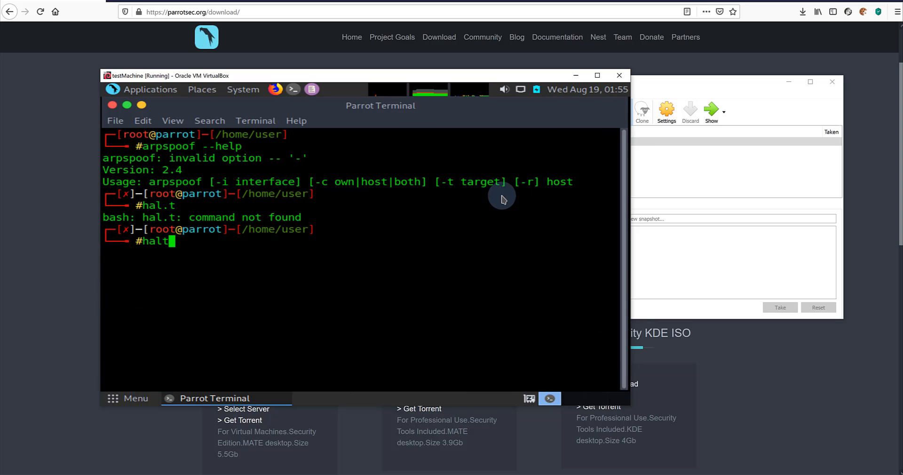
key(Return)
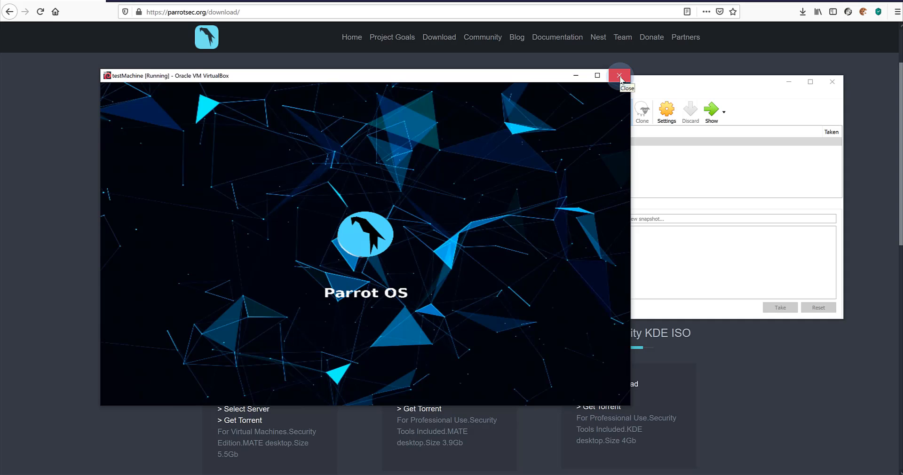
- Close the testMachine window with the option to power off the machine
click(619, 75)
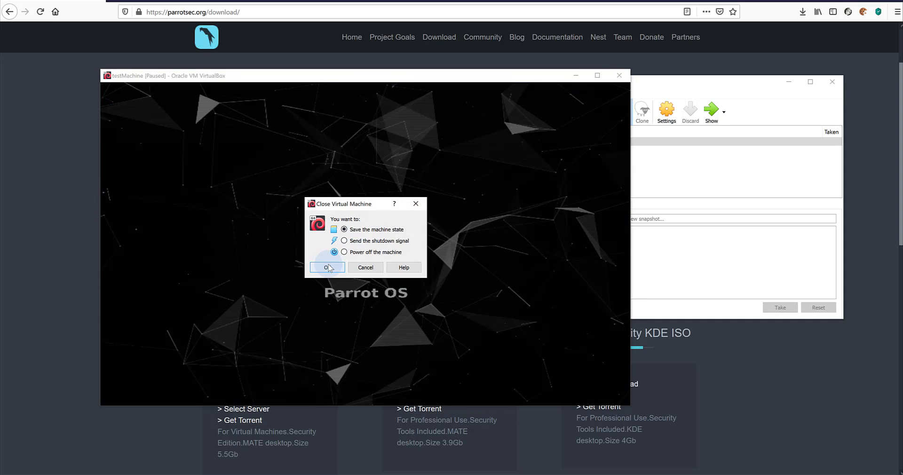
click(344, 251)
click(332, 269)
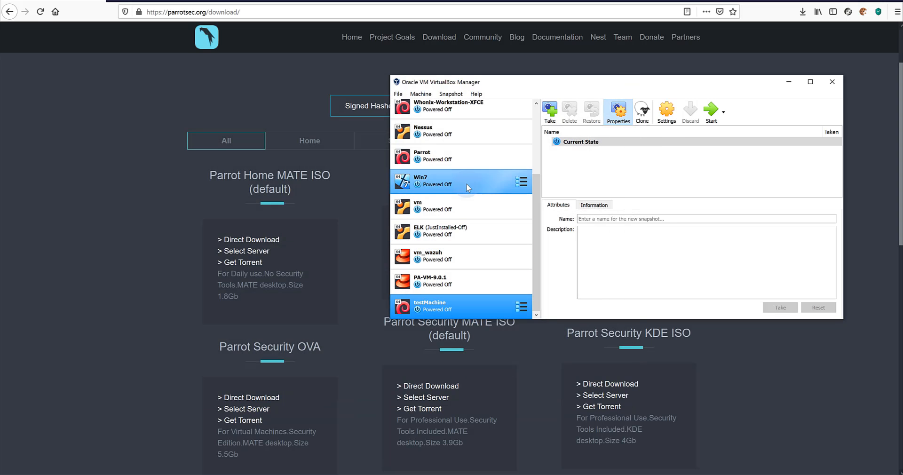
- Review the virtual machines in the VirtualBox Manager list, selecting Win7, Parrot, Kali19 and again Win7
click(466, 183)
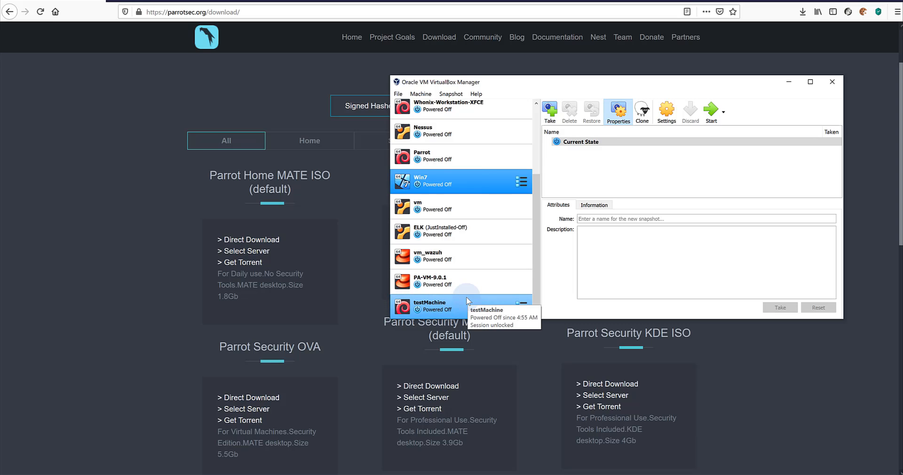
click(467, 156)
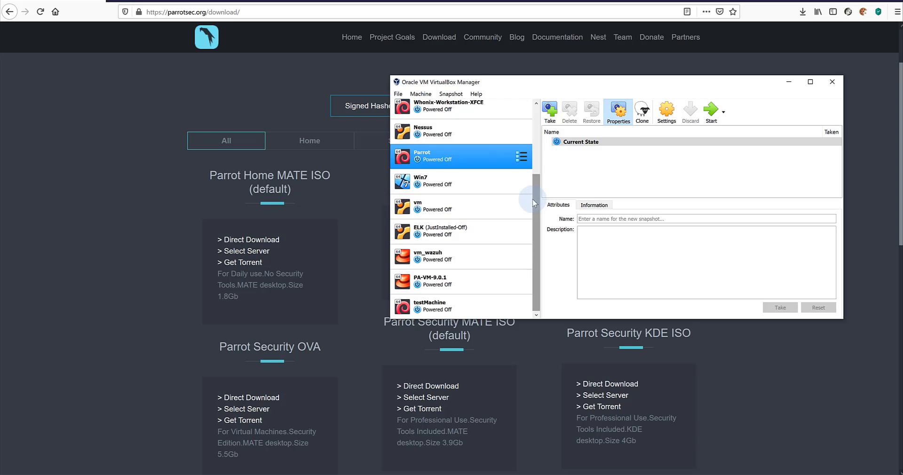
scroll(471, 165, up, 3)
click(462, 132)
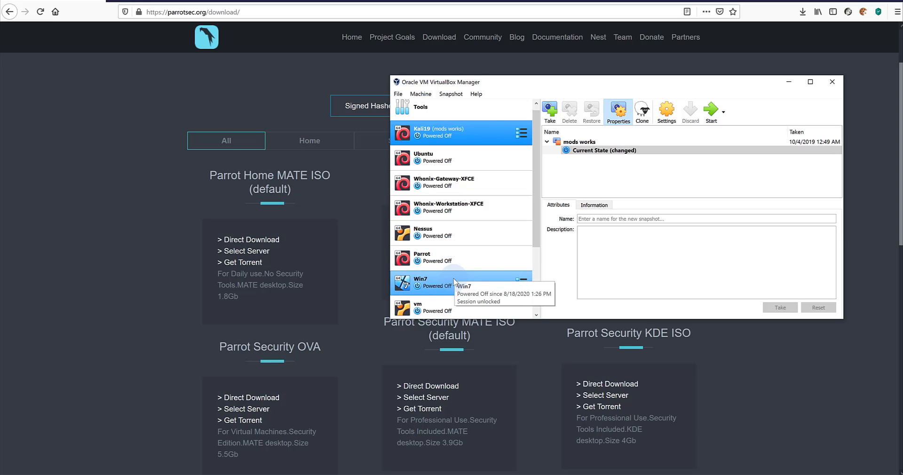
drag(538, 229, 538, 249)
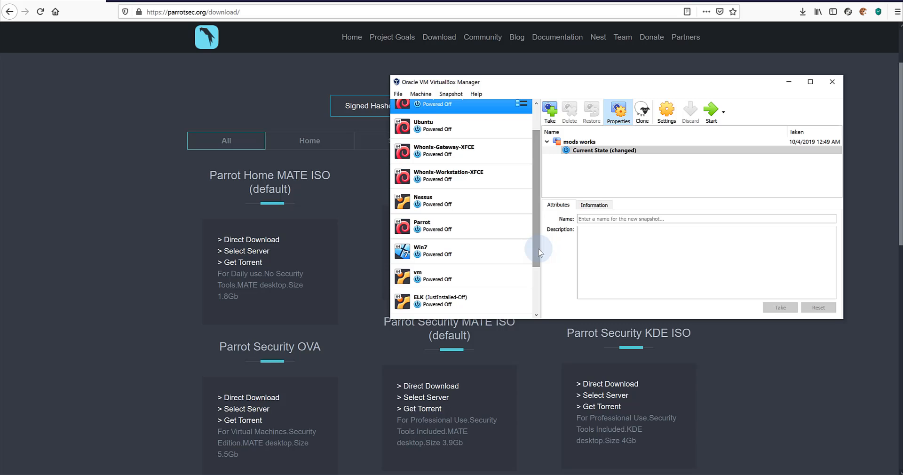
click(478, 259)
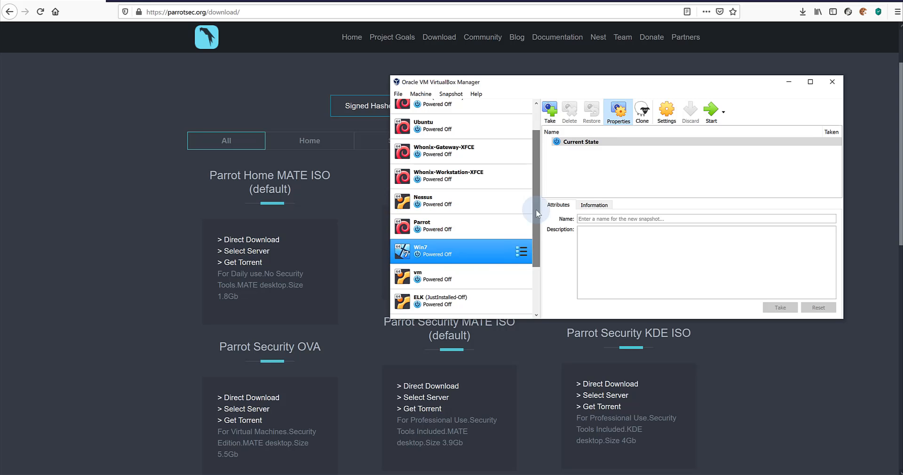
scroll(535, 258, down, 3)
drag(535, 258, 534, 157)
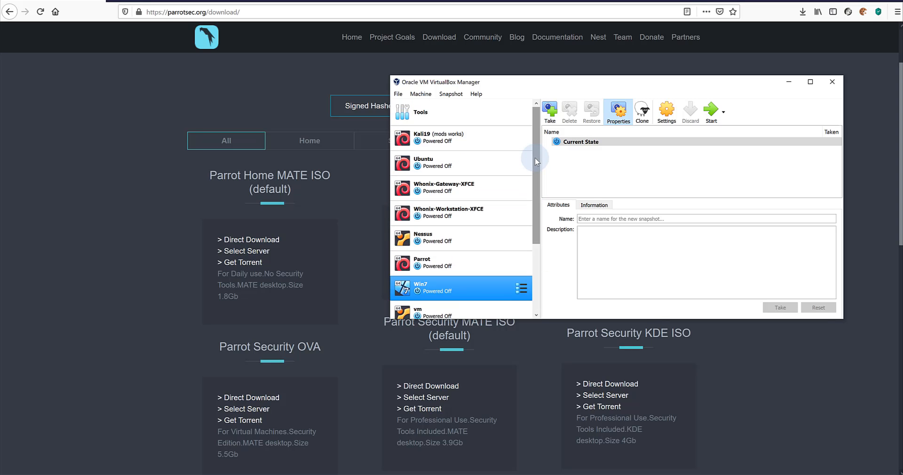